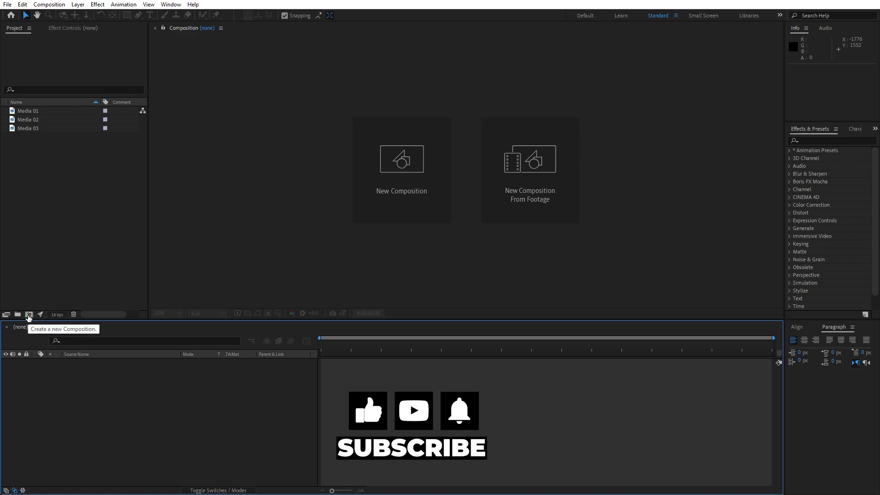
Create a new 1920×1080 composition named Final
left_click(28, 315)
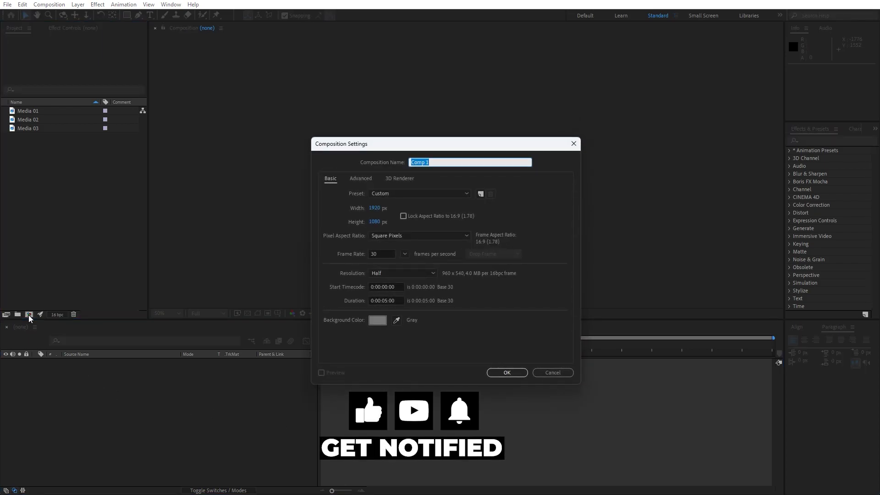
type("Final")
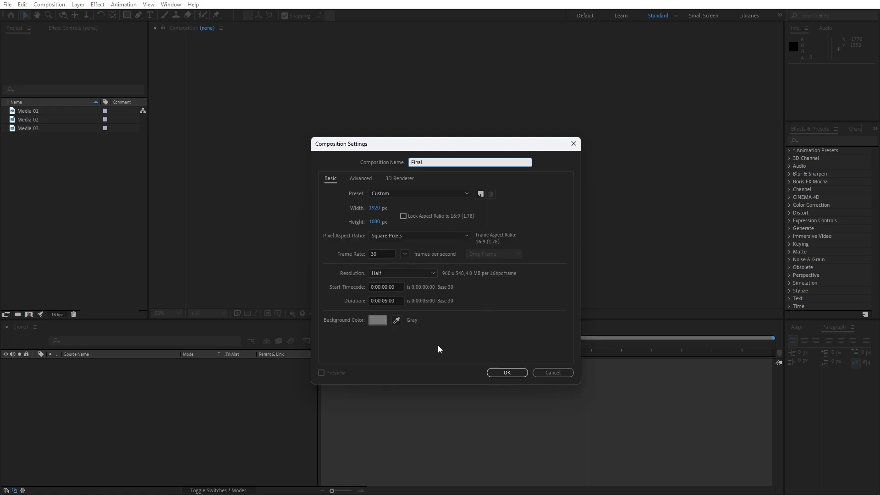
left_click(507, 373)
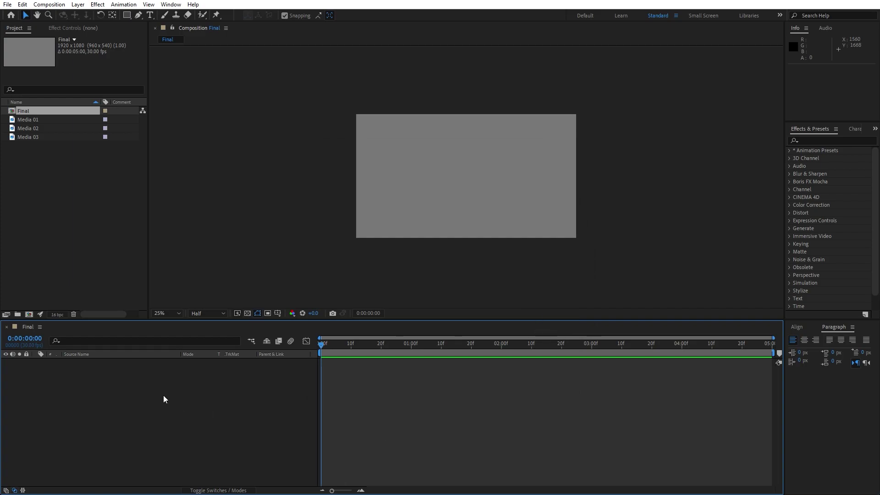
Add a full-size white solid named Background and zoom the view to 50%
right_click(119, 396)
mouse_move(168, 286)
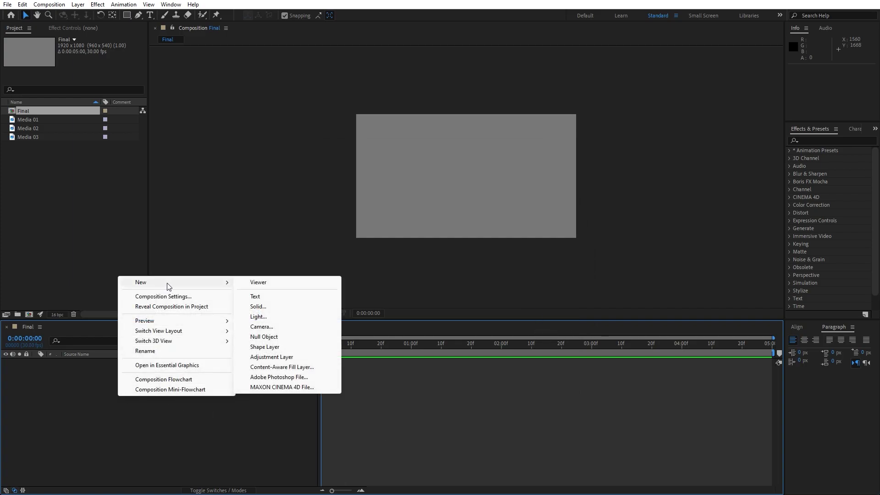
left_click(267, 308)
type("Background")
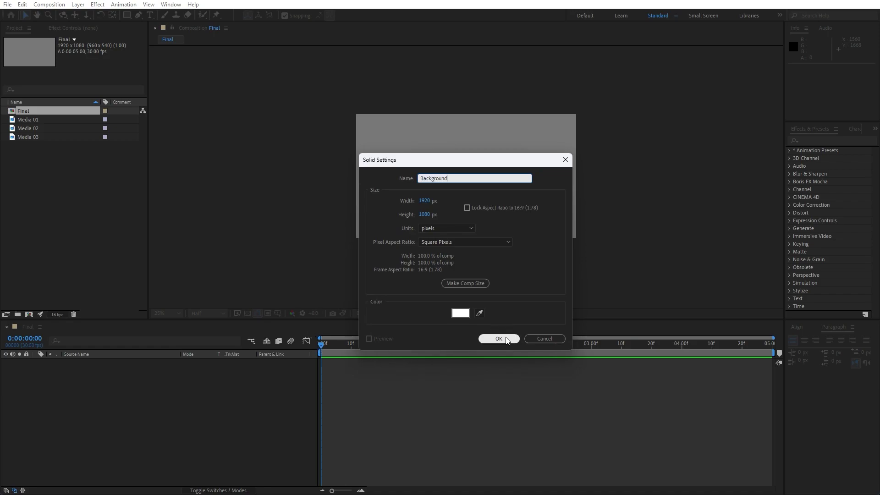
left_click(499, 339)
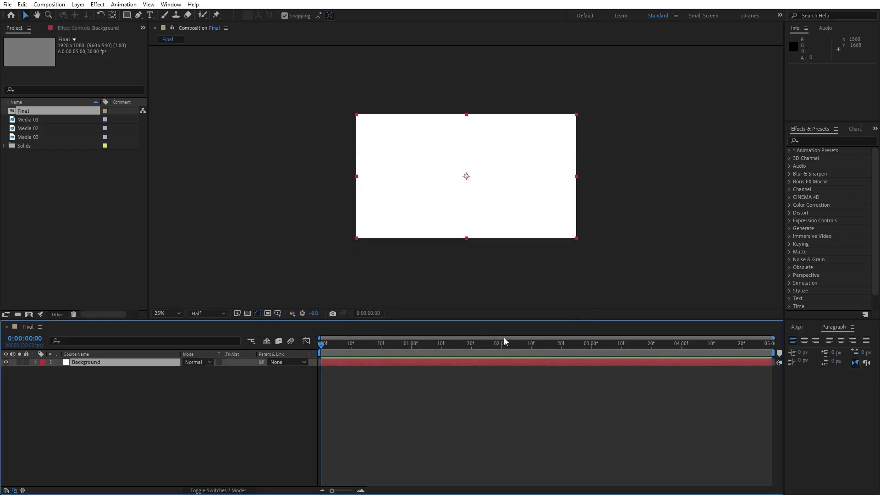
key("period")
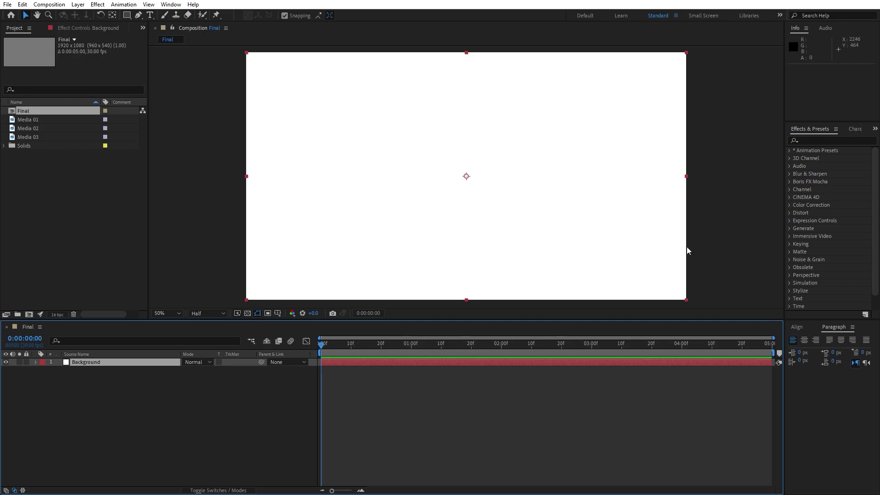
Apply Gradient Ramp to Background, running from the top-left to the bottom-right corner
left_click(170, 5)
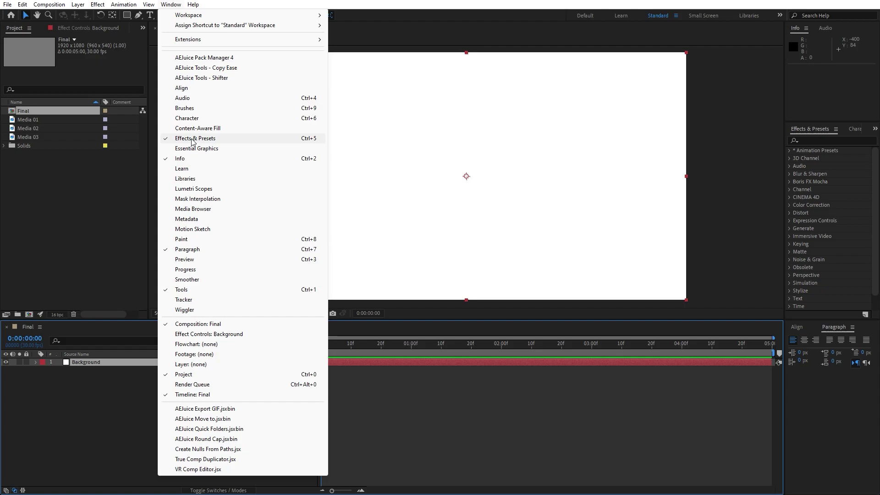
left_click(831, 142)
type("ramp")
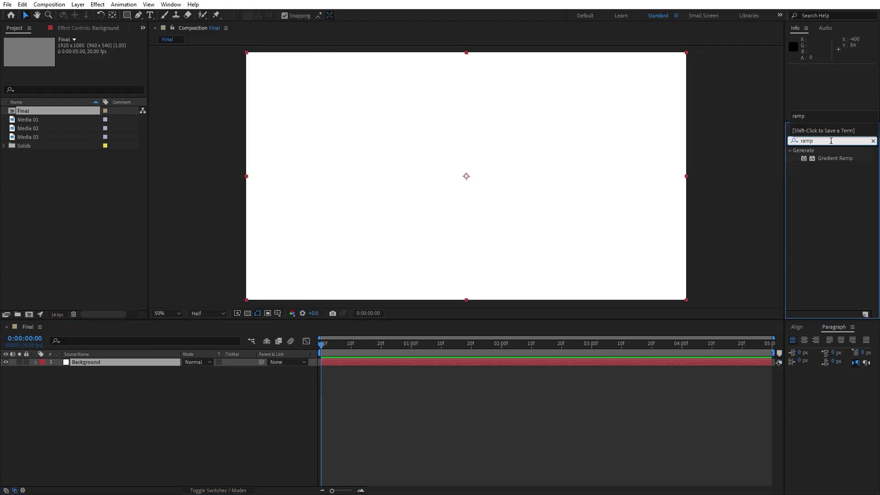
left_click_drag(834, 158, 120, 362)
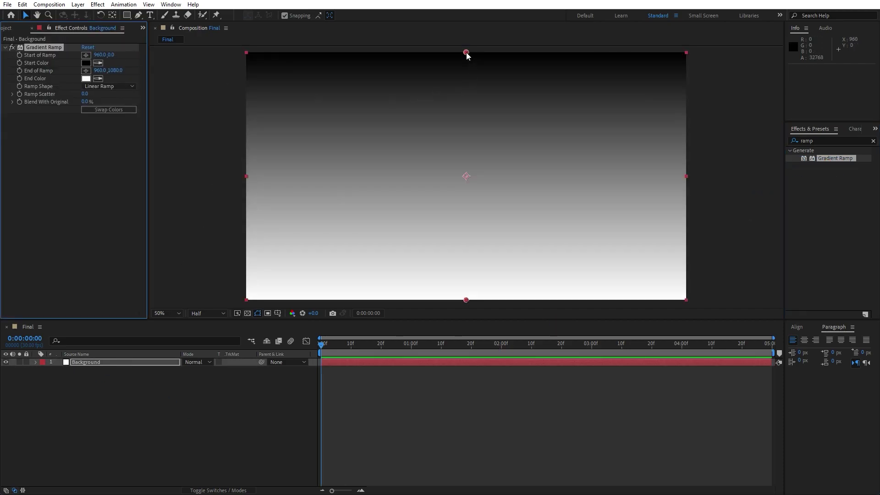
left_click_drag(466, 52, 250, 54)
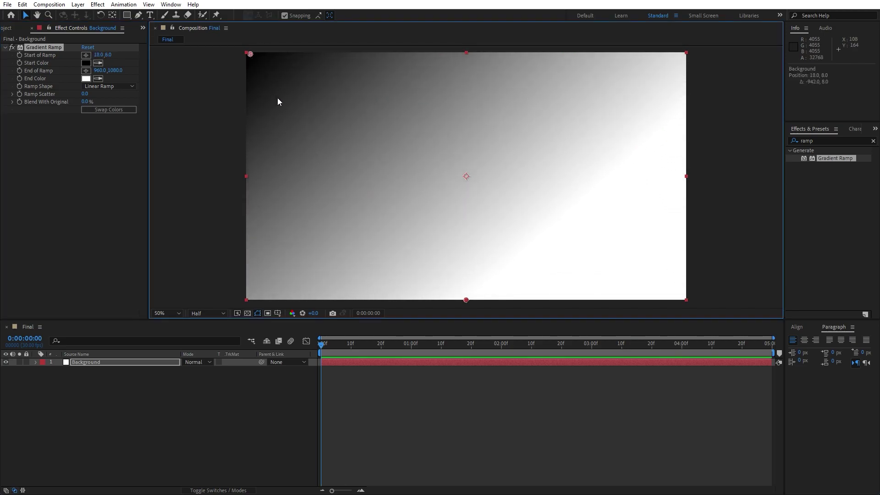
left_click_drag(466, 300, 688, 298)
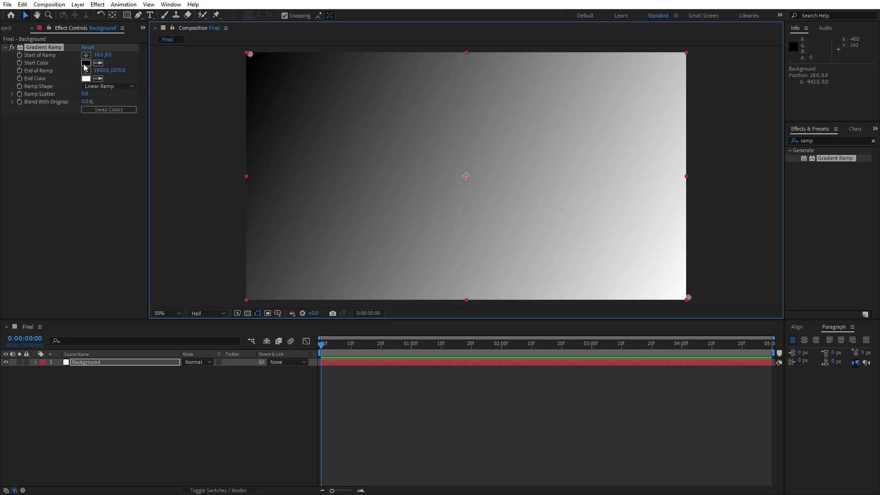
Set the gradient start colour to deep blue and the end colour to lighter teal blue
left_click(86, 62)
left_click(302, 359)
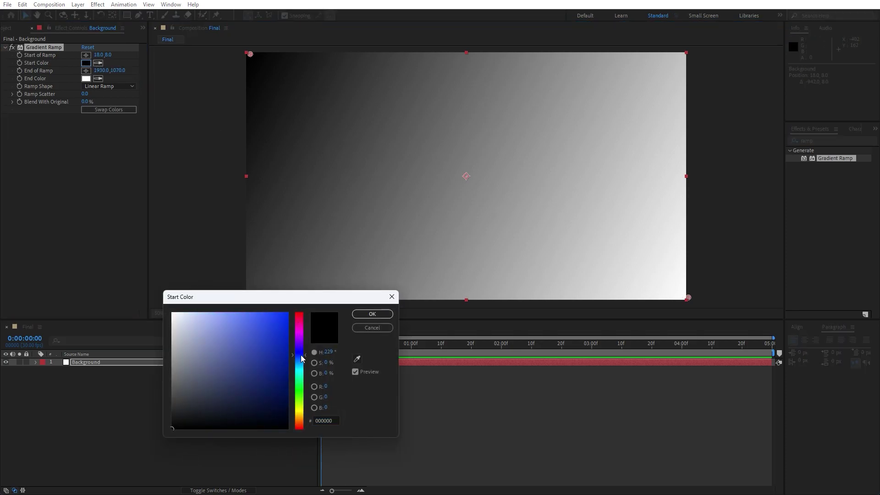
left_click(287, 369)
left_click(372, 317)
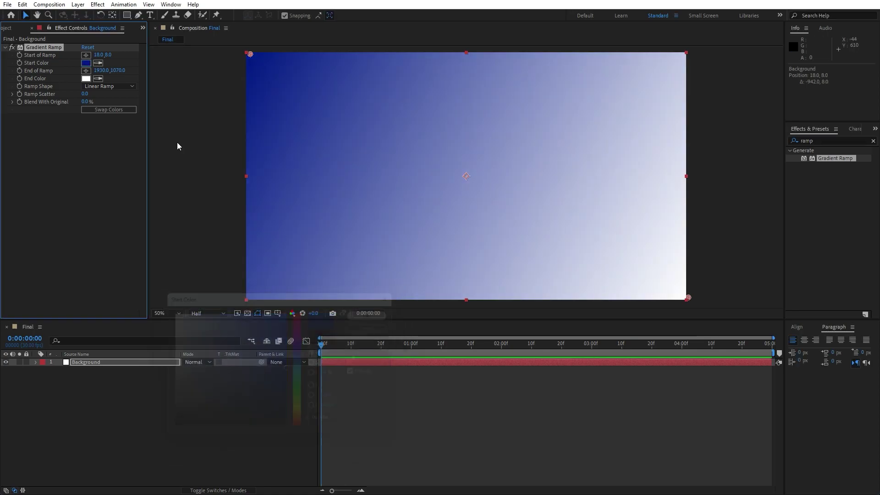
left_click(100, 78)
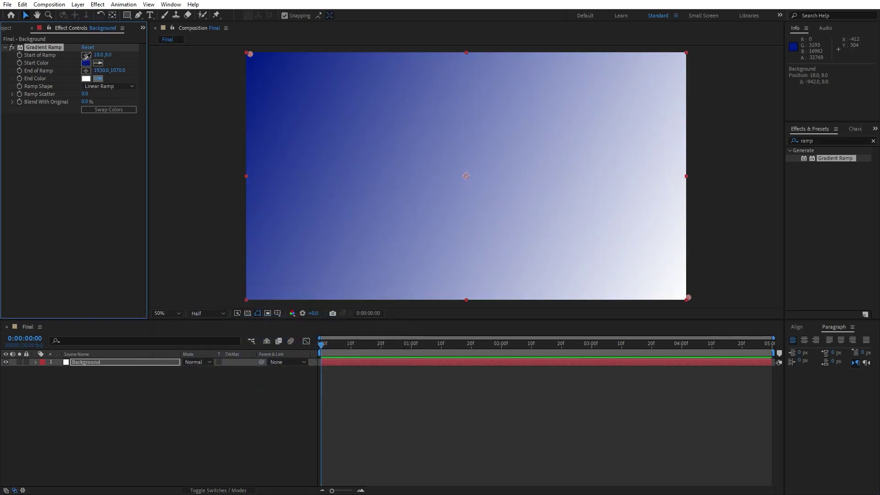
left_click(86, 63)
left_click(86, 78)
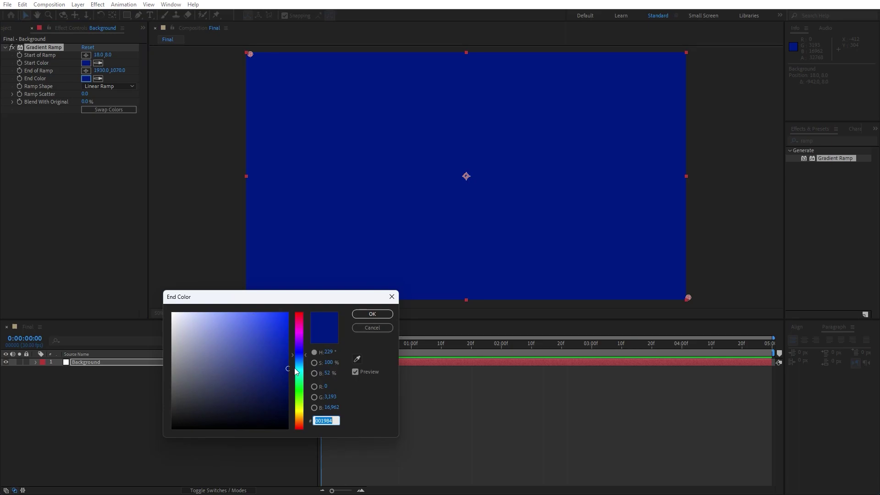
left_click_drag(299, 360, 304, 371)
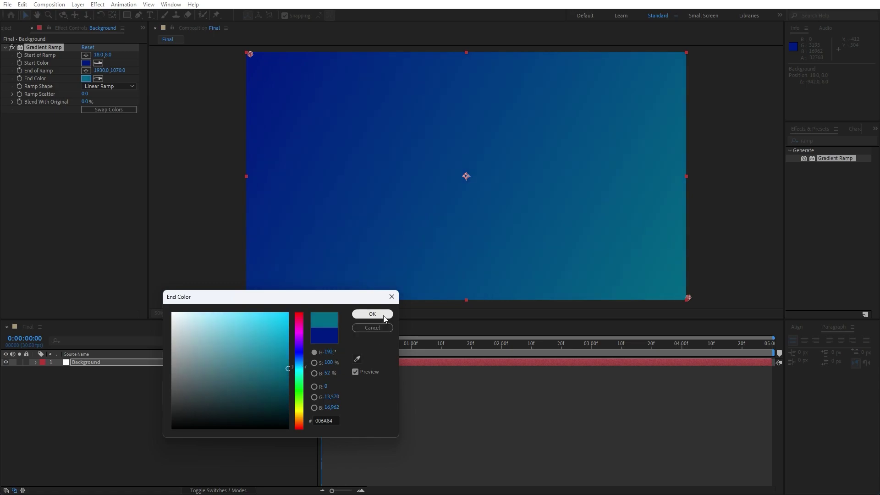
left_click(372, 315)
left_click(31, 28)
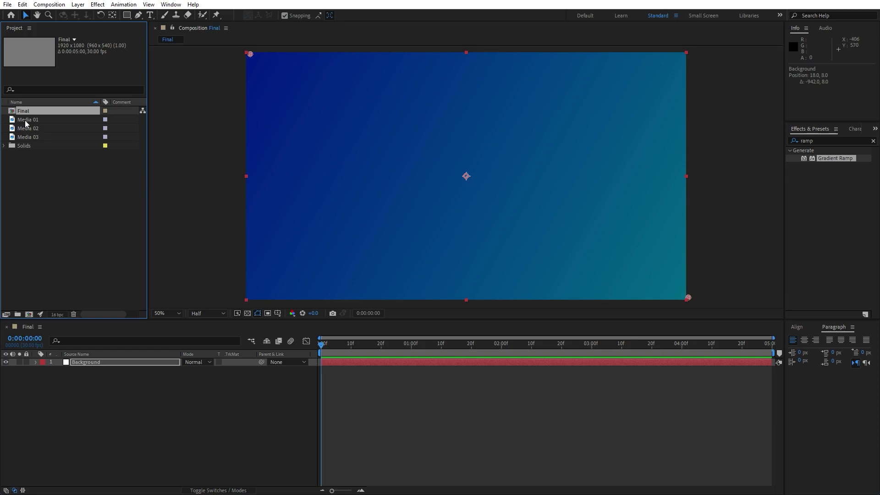
Place Media 01 above Background, scale it to 35%, and nudge it slightly down
left_click_drag(25, 120, 116, 361)
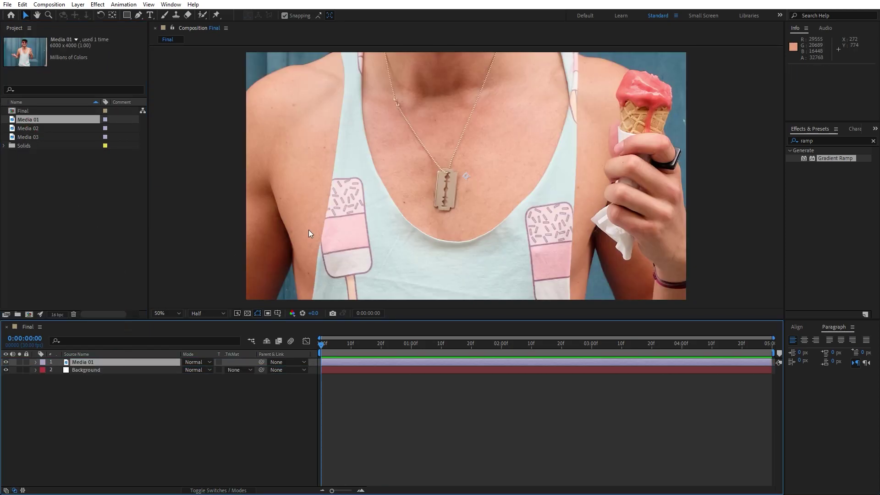
key("comma")
key("comma")
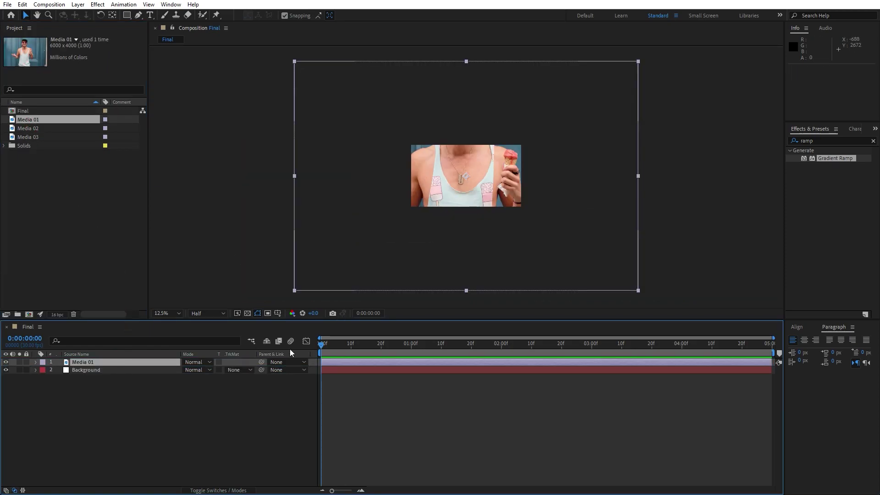
key("s")
left_click_drag(193, 370, 173, 376)
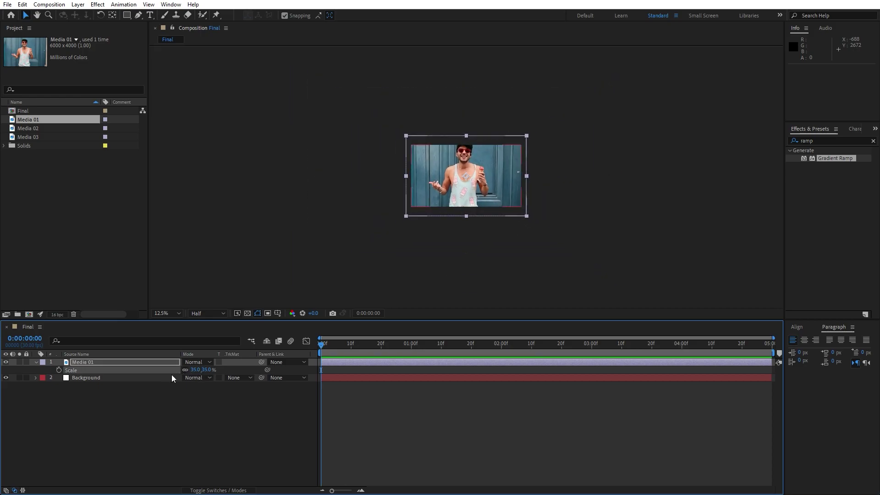
key("shift+Down")
key("shift+Down")
key("shift+Down")
key("shift+Down")
key("shift+Down")
key("shift+Down")
key("shift+Down")
key("shift+Down")
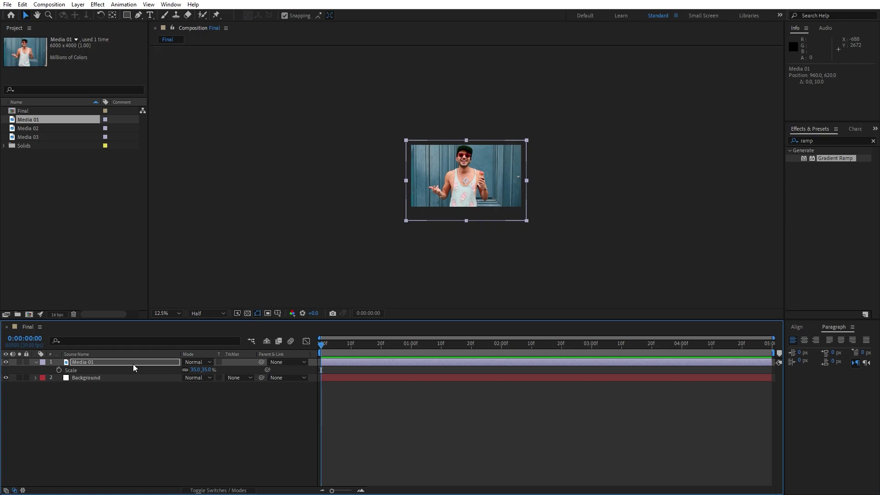
key("shift+Down")
key("shift+Down")
key("Down")
key("Down")
key("Down")
key("Down")
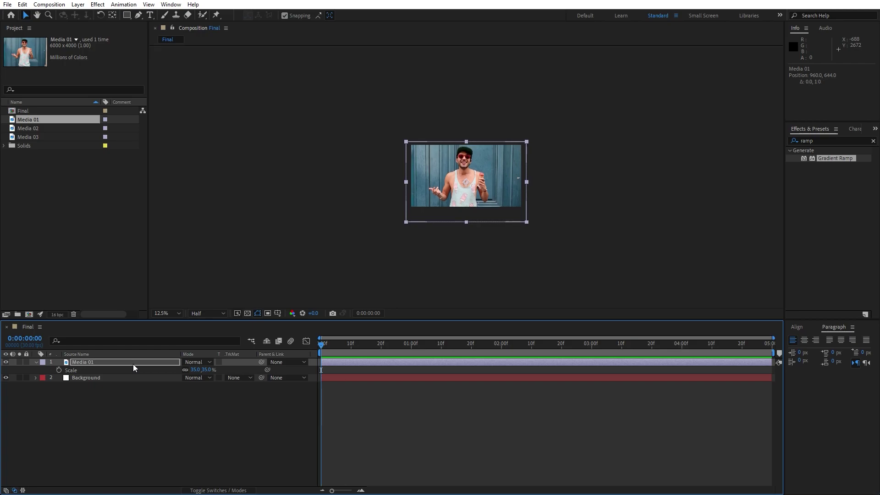
left_click(35, 362)
Add a white solid layer named Matte on top
right_click(139, 430)
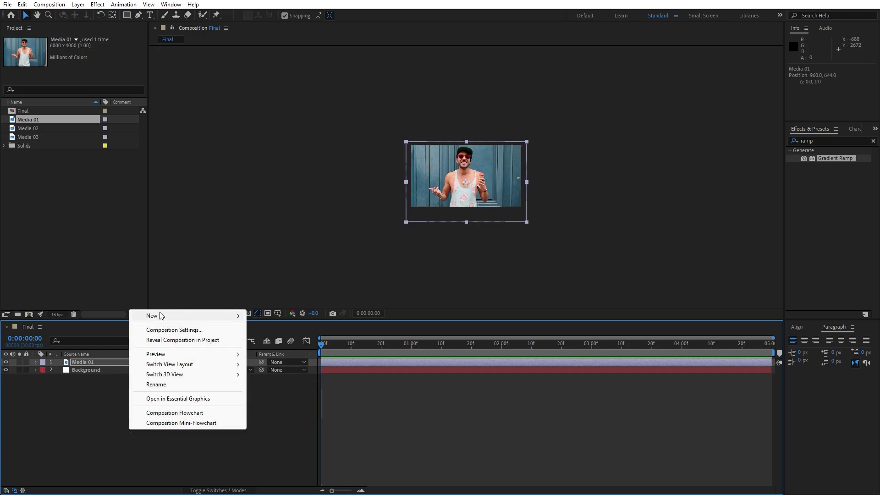
mouse_move(162, 316)
left_click(289, 341)
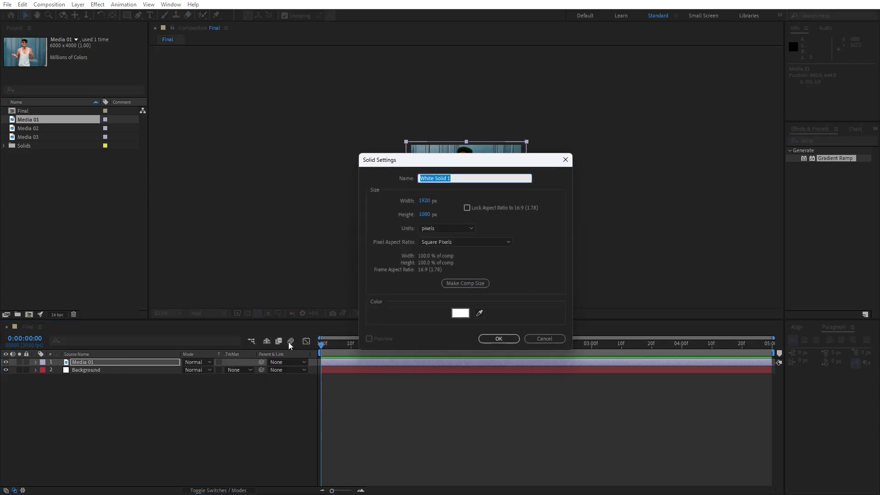
type("Matte")
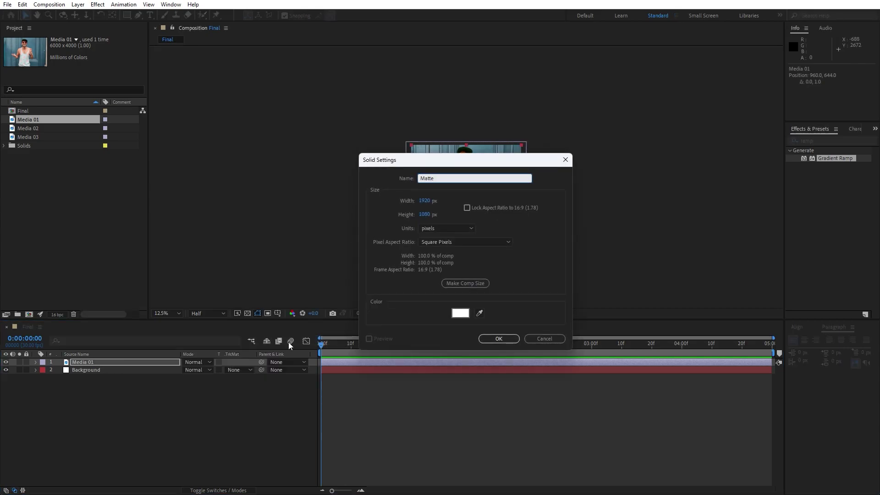
key("Return")
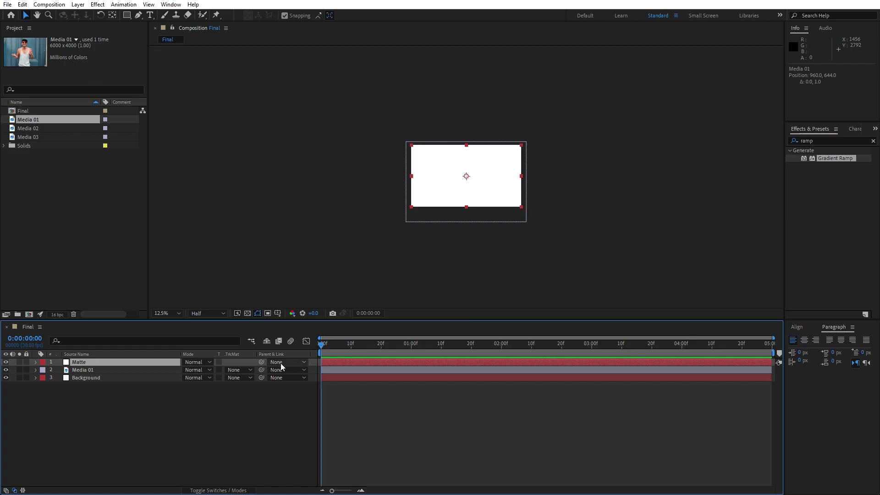
Apply CC Split 2 to Matte and set starting keyframes on its points and splits
left_click(829, 140)
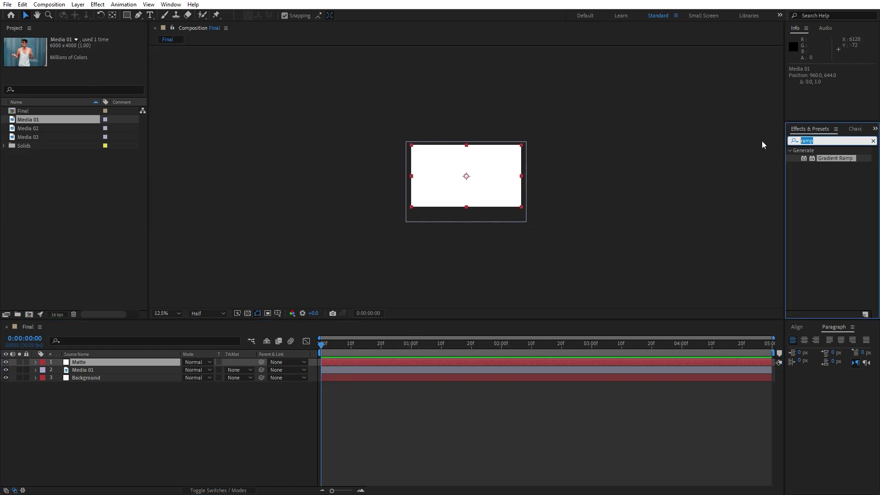
type("cc split")
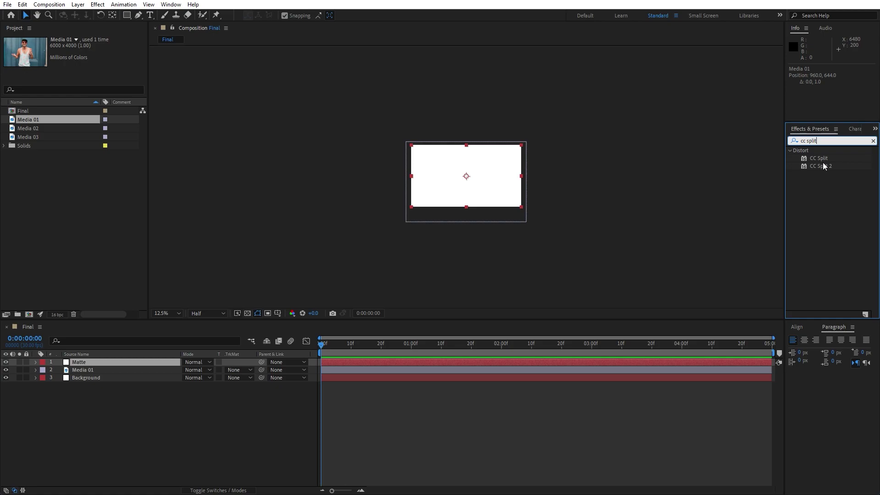
left_click_drag(823, 166, 72, 365)
key("period")
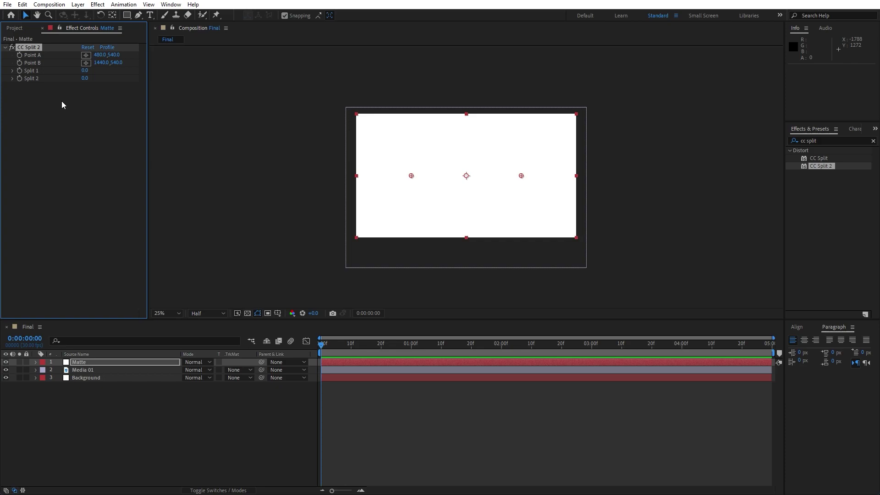
left_click(19, 55)
left_click(19, 62)
left_click(19, 79)
key("u")
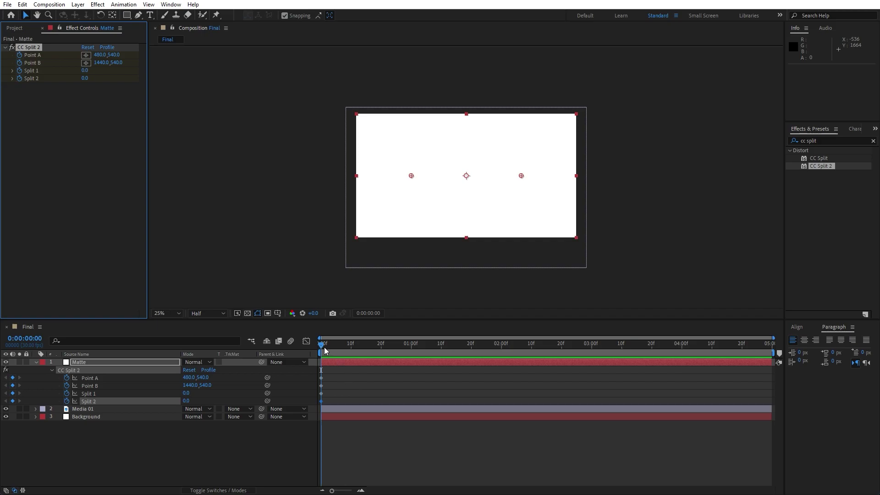
At about two seconds, set Split 1 and Split 2 to 250
left_click_drag(326, 351, 502, 361)
left_click(70, 123)
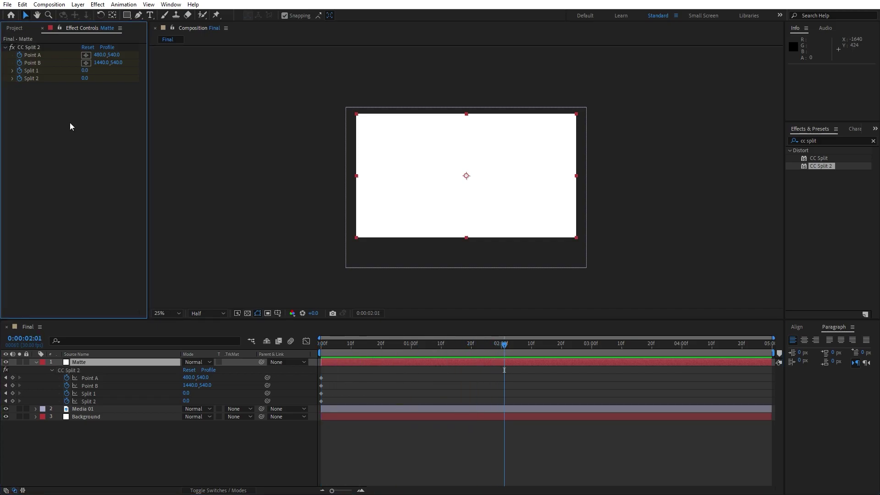
left_click(86, 72)
type("250")
key("Return")
left_click(85, 78)
type("250")
key("Return")
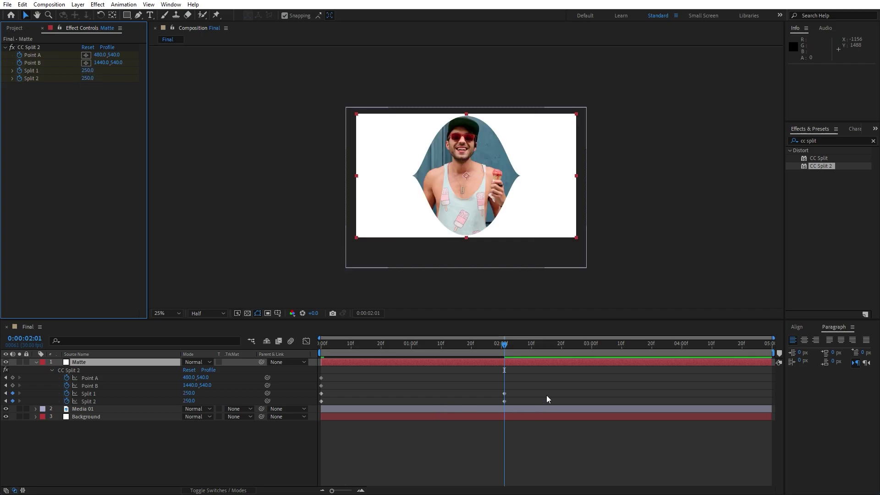
Time-reverse the split keyframes so they run from 250 at the start to 0 at two seconds
left_click_drag(546, 378, 311, 431)
right_click(322, 400)
mouse_move(412, 393)
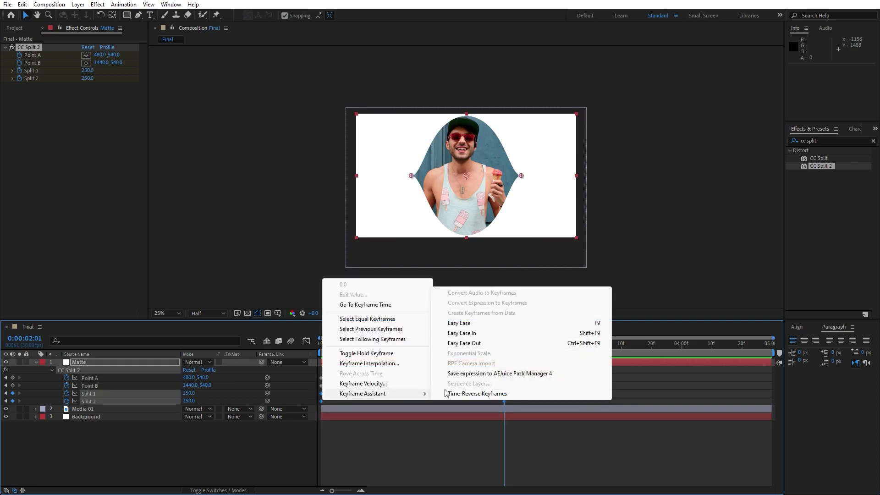
left_click(501, 395)
left_click(342, 352)
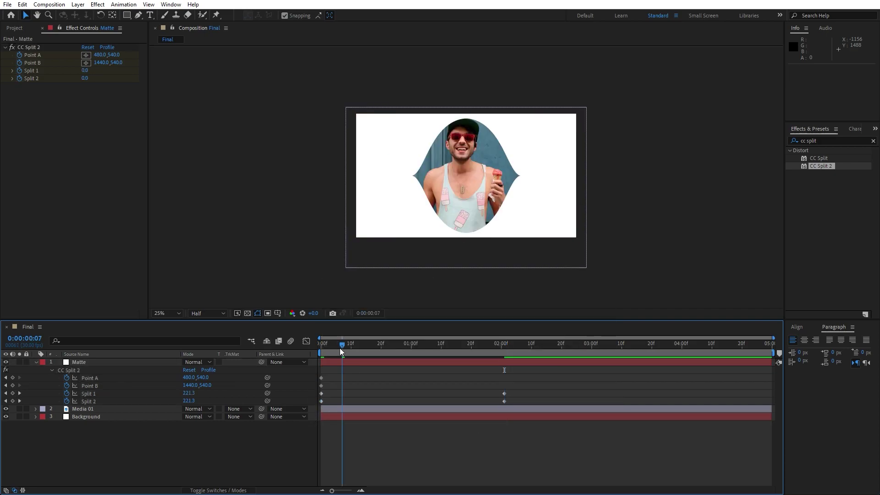
left_click_drag(340, 348, 186, 208)
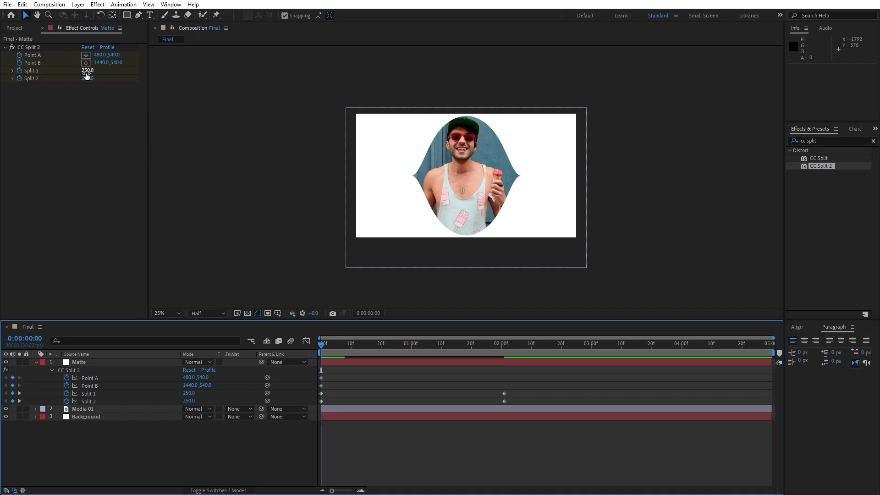
left_click_drag(346, 341, 306, 355)
At the start, place Point A at -544,504 and Point B at 2385,540, outside the frame
left_click(38, 48)
key("comma")
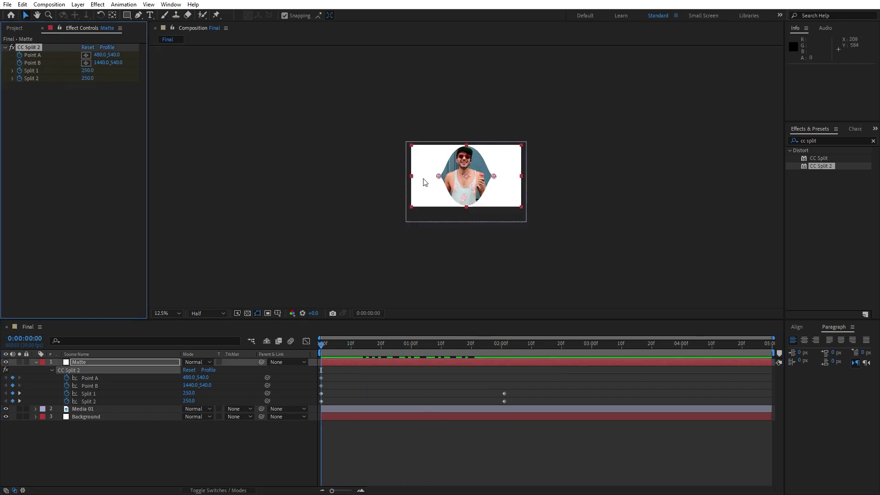
left_click(86, 55)
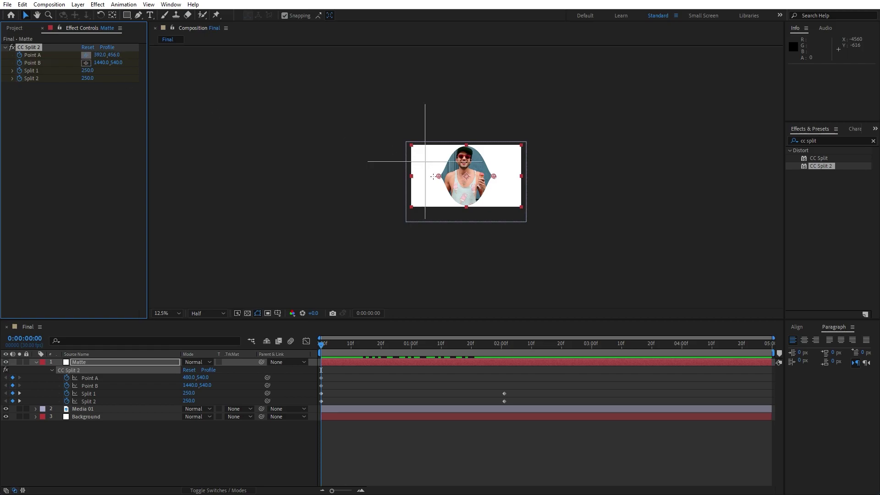
left_click(380, 174)
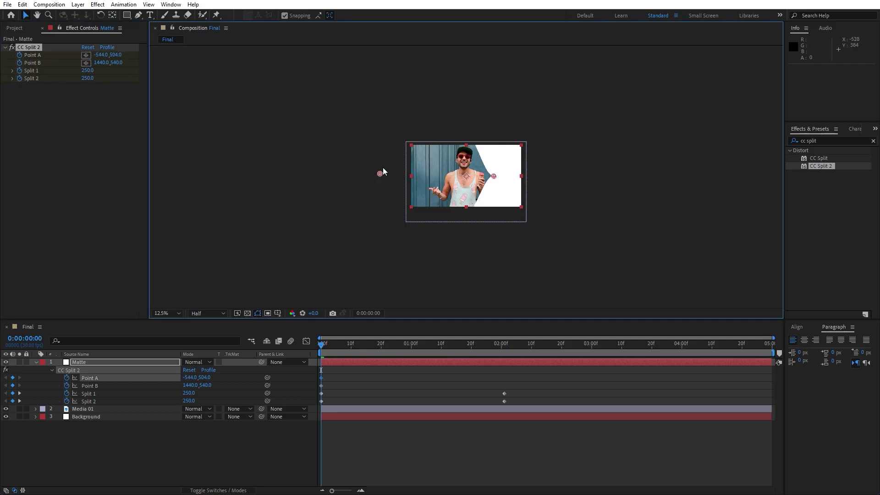
left_click_drag(99, 63, 672, 208)
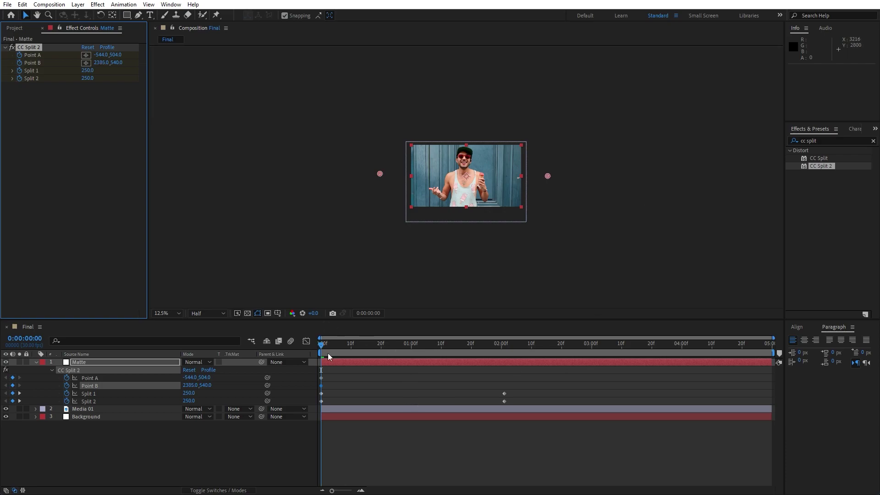
At 4:01, move Point A to 56,544 and Point B to 1777,540
left_click_drag(320, 353, 684, 367)
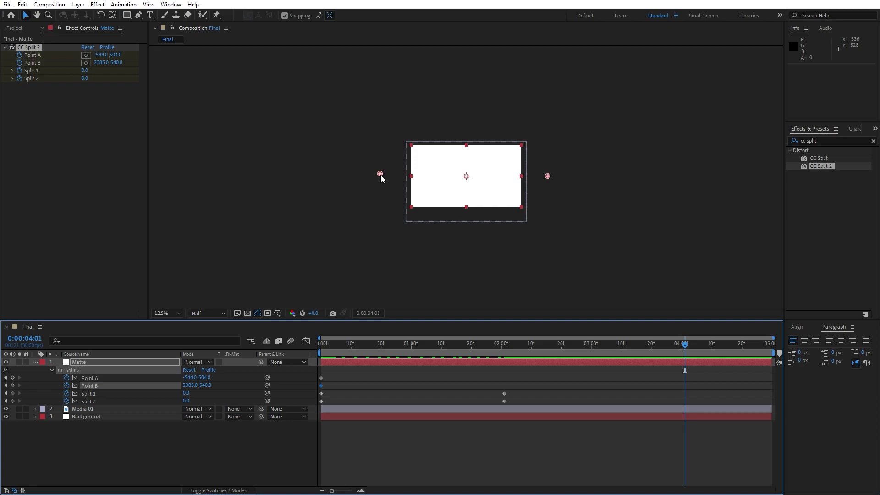
left_click_drag(380, 174, 413, 181)
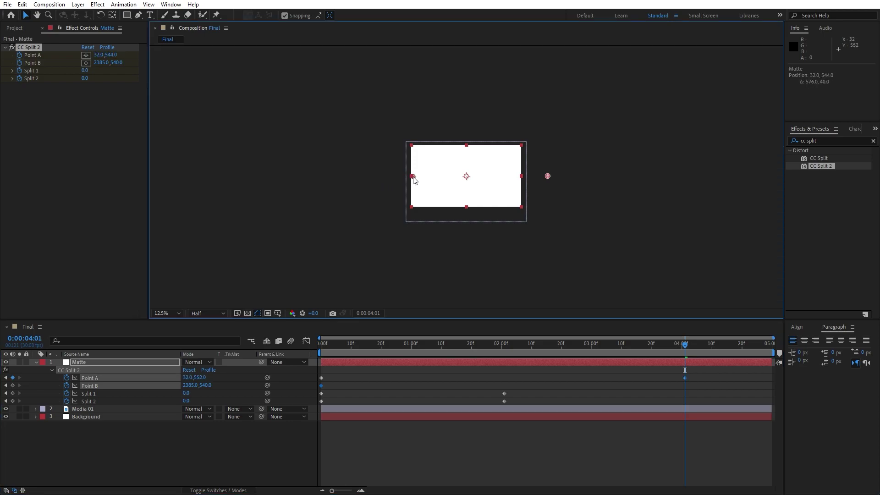
left_click_drag(414, 180, 415, 180)
left_click_drag(548, 176, 514, 177)
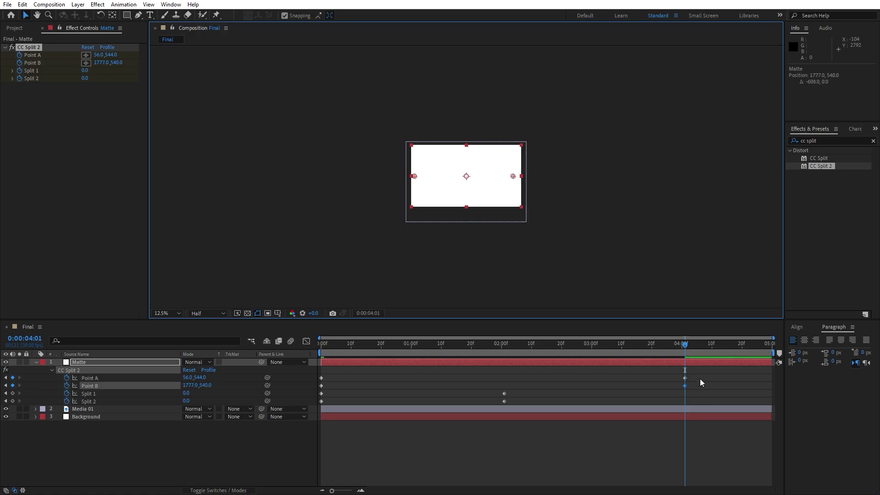
left_click_drag(701, 375, 235, 431)
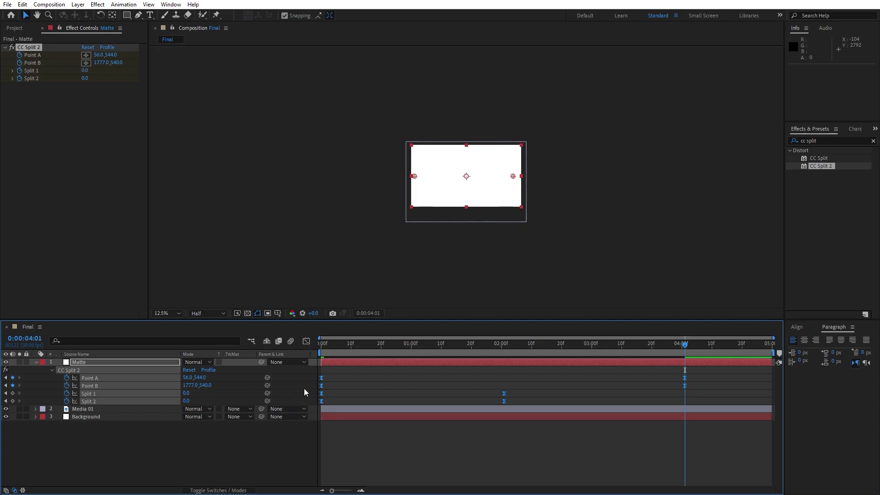
In the Graph Editor, raise the Split and Point keyframes' ease influence to about 98%
left_click(306, 342)
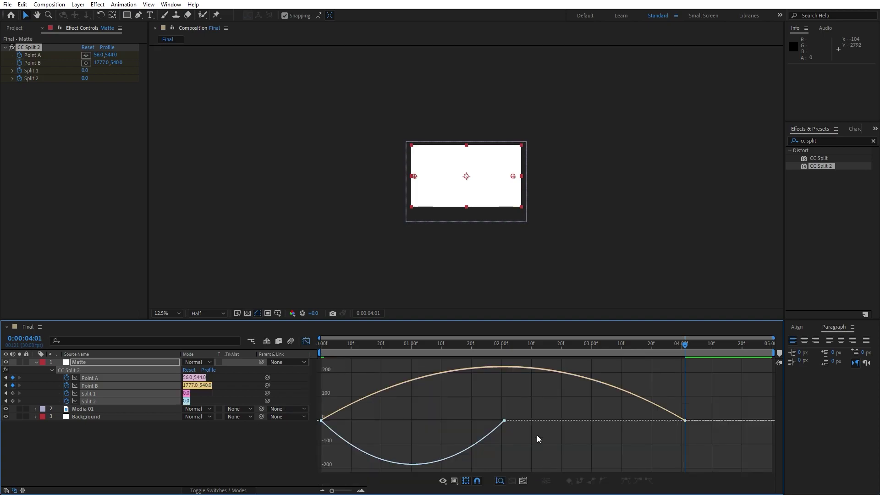
left_click(495, 423)
left_click_drag(472, 420, 402, 424)
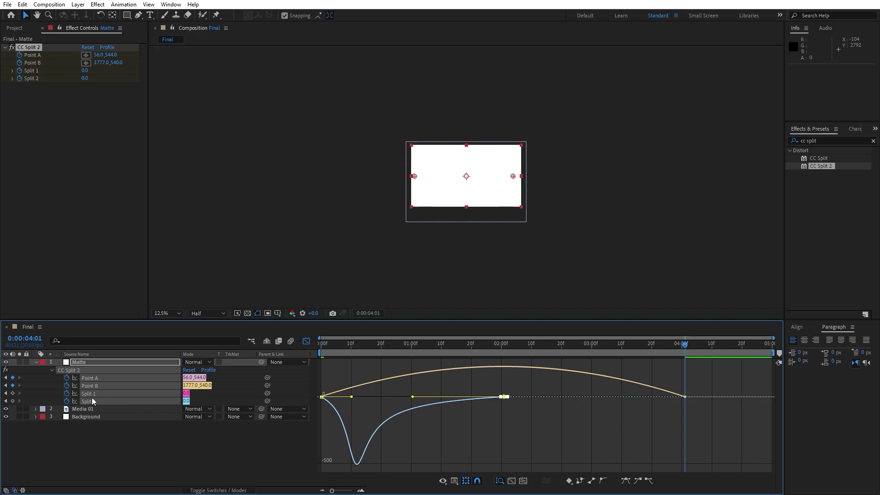
left_click_drag(504, 397, 684, 397)
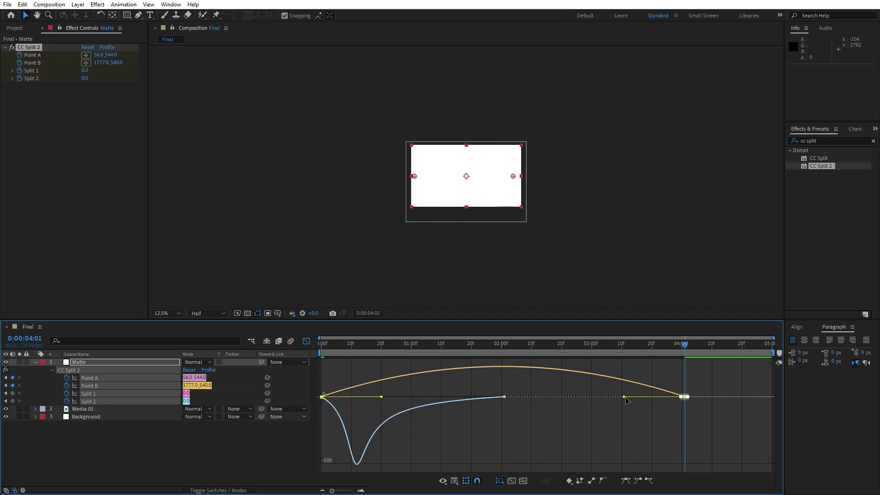
left_click_drag(623, 397, 474, 405)
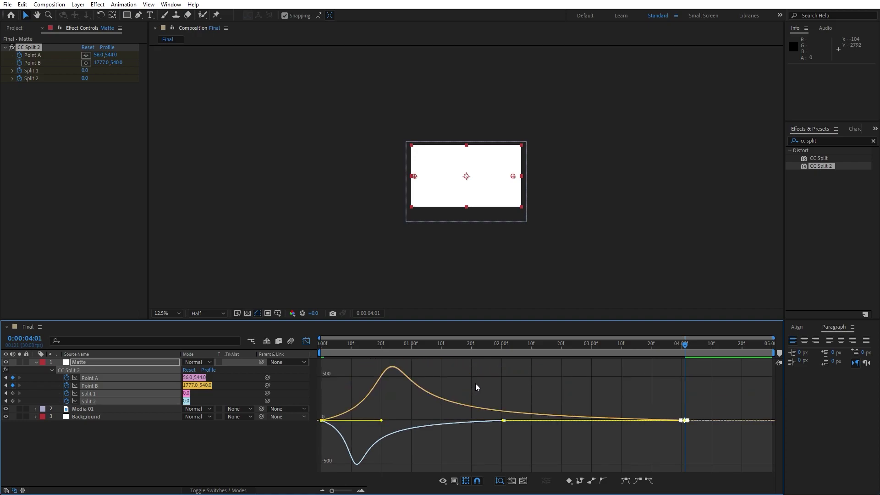
right_click(476, 387)
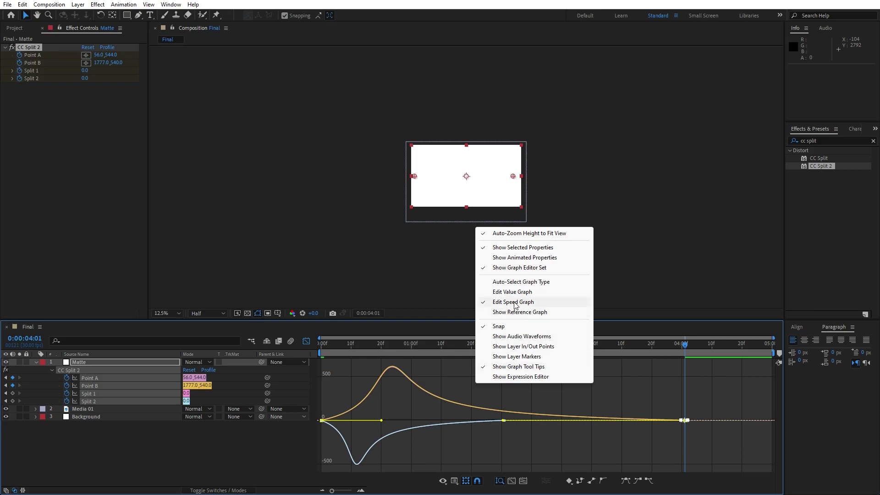
left_click(303, 344)
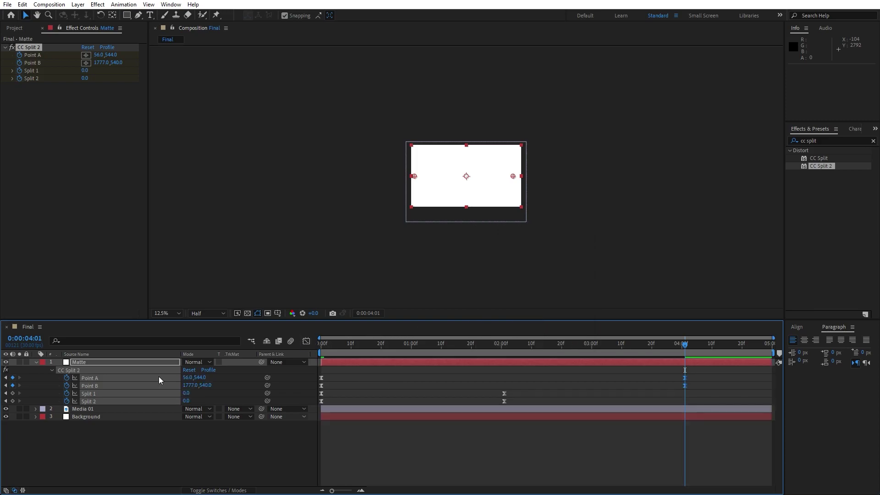
Set Media 01's track matte to the Matte layer's alpha
left_click(36, 363)
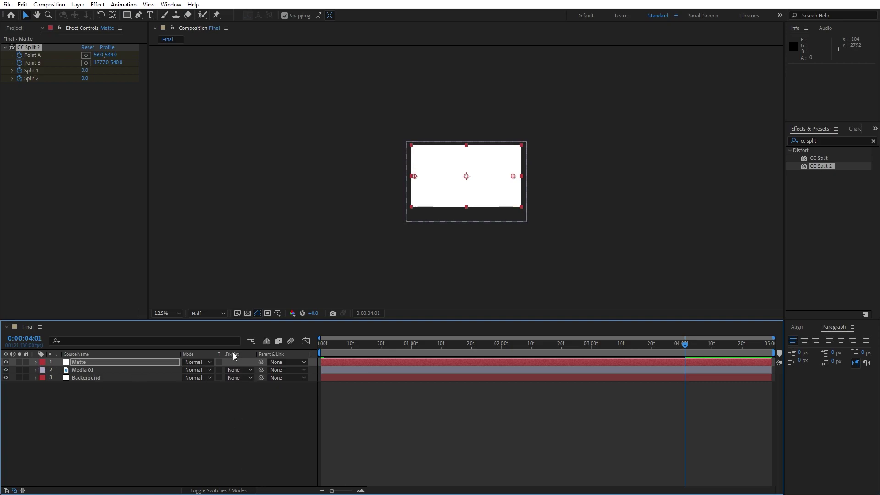
left_click(205, 490)
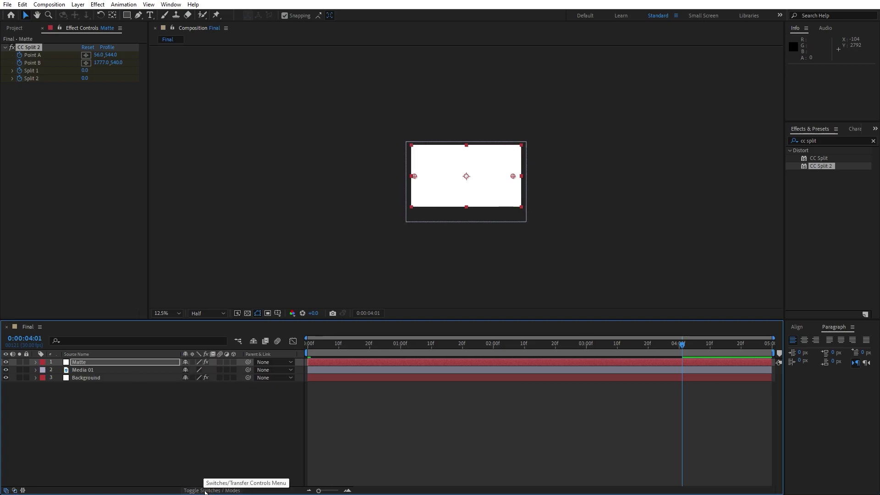
left_click(205, 491)
left_click(90, 369)
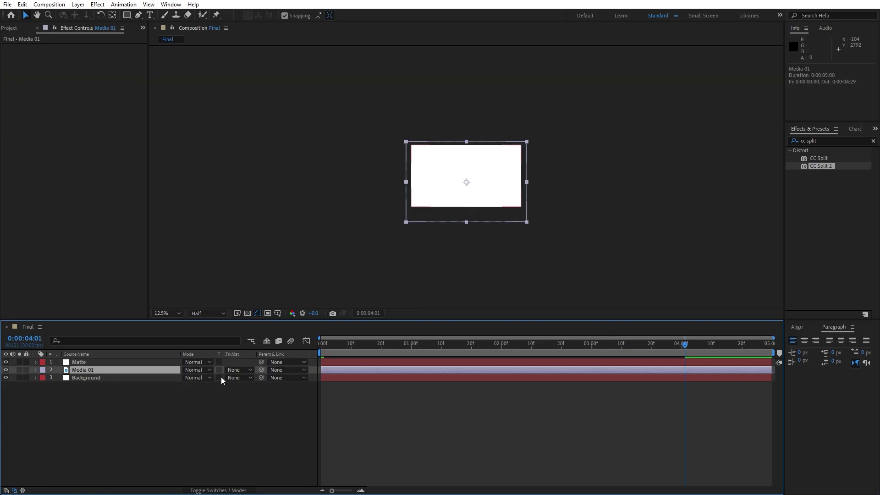
left_click(242, 369)
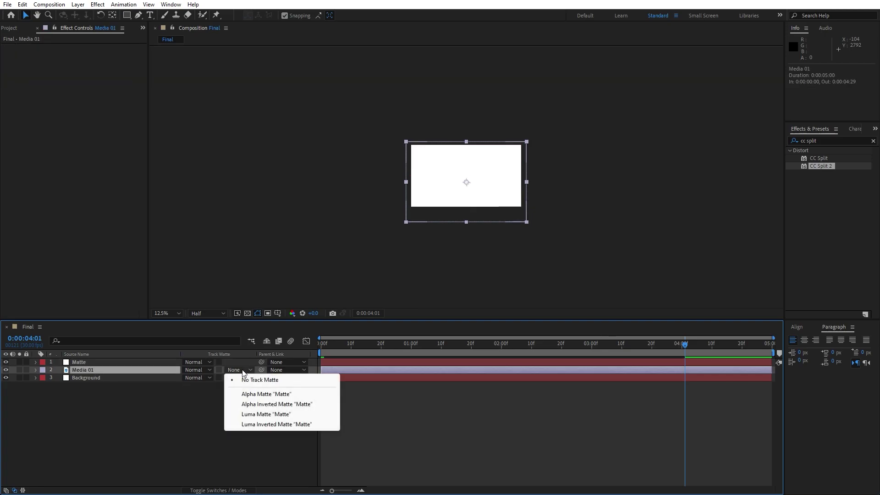
left_click(275, 396)
Fit the viewer, preview the reveal, and stop at 0:00:01:25 where the split is thin
left_click_drag(356, 343, 329, 343)
left_click(174, 311)
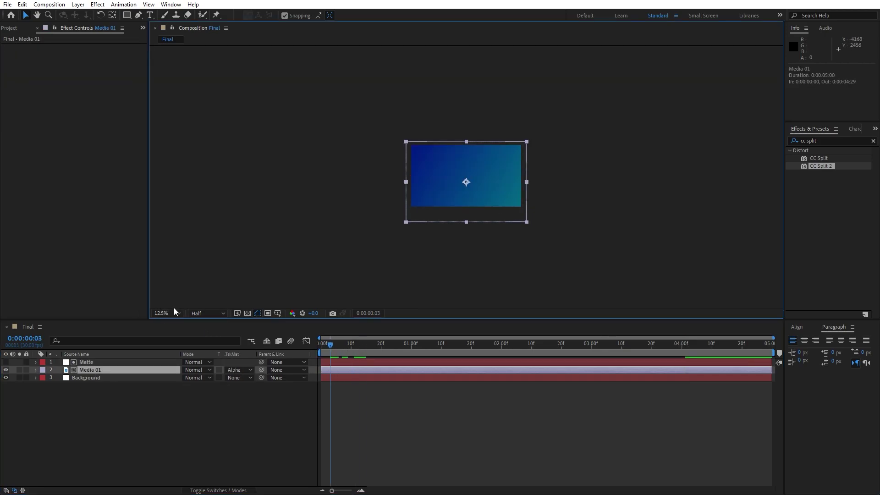
left_click(174, 312)
left_click(177, 322)
left_click(249, 444)
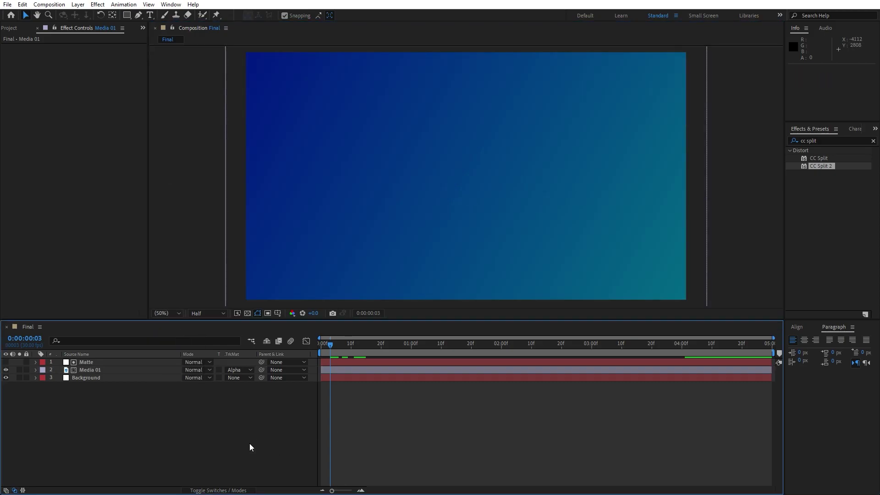
key("space")
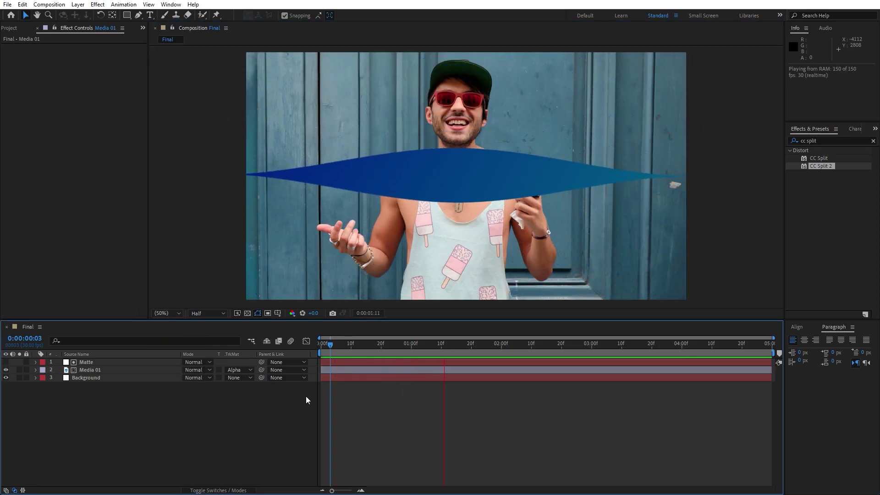
left_click_drag(365, 350, 486, 347)
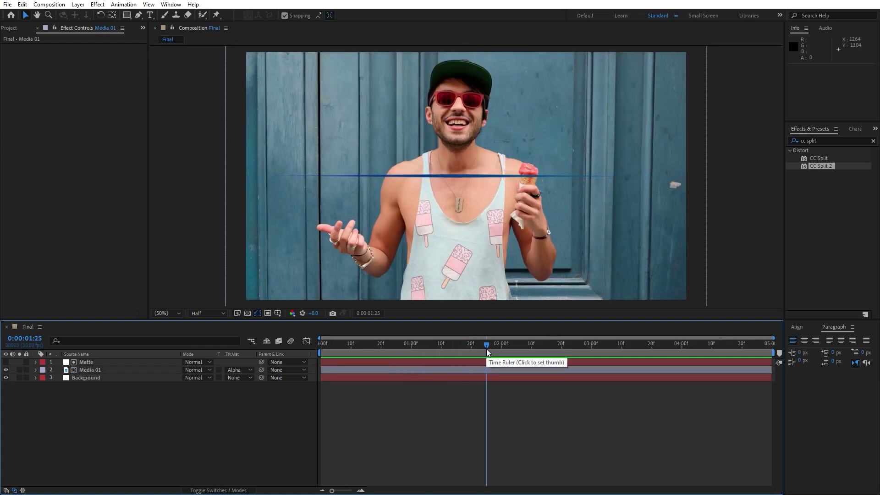
Apply Turbulent Displace to Matte using Turbulent Smoother displacement mode
left_click(101, 362)
left_click(832, 142)
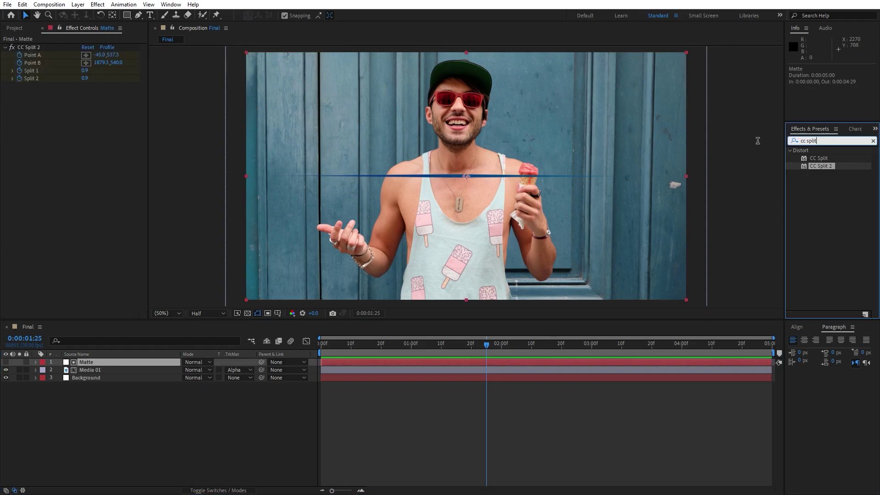
type("turb")
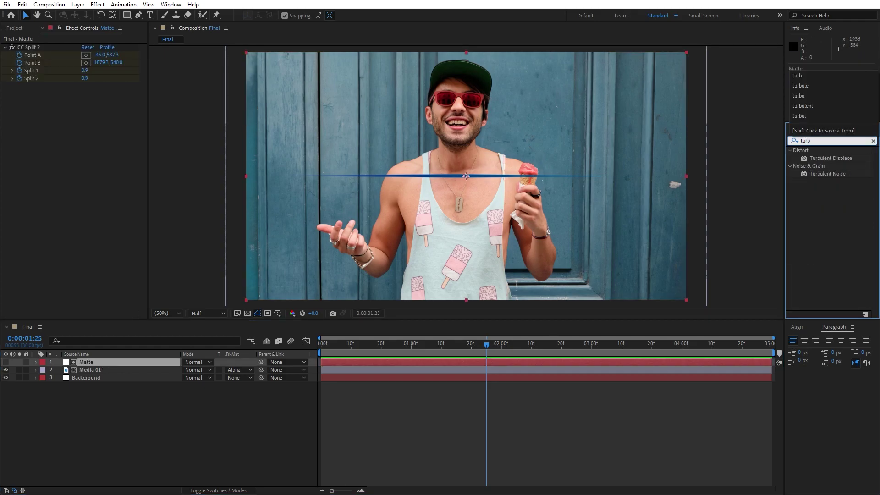
left_click_drag(838, 161, 98, 362)
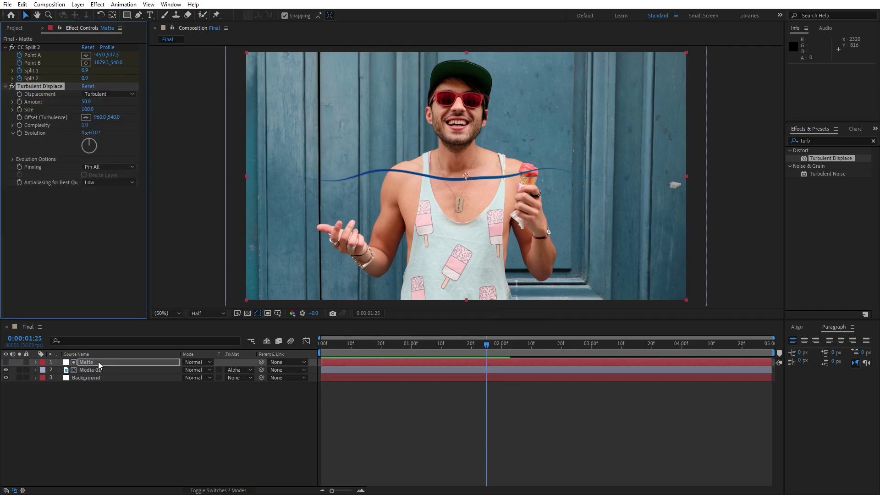
left_click(91, 95)
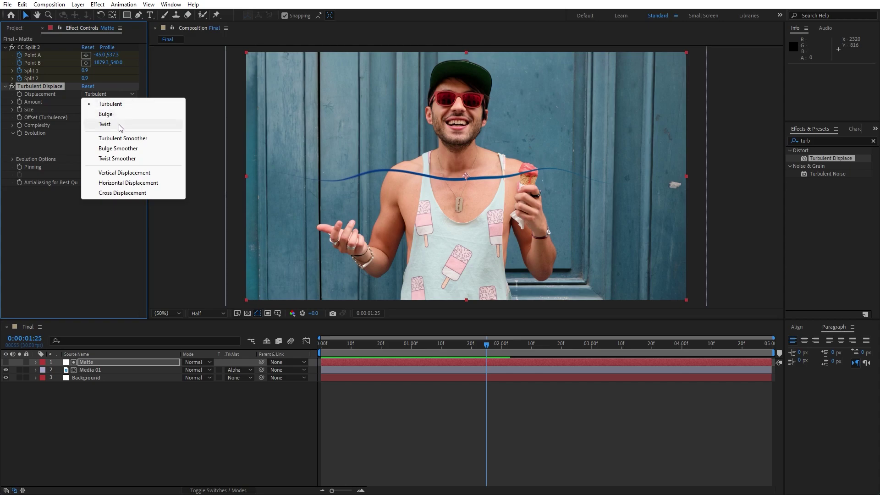
left_click(123, 139)
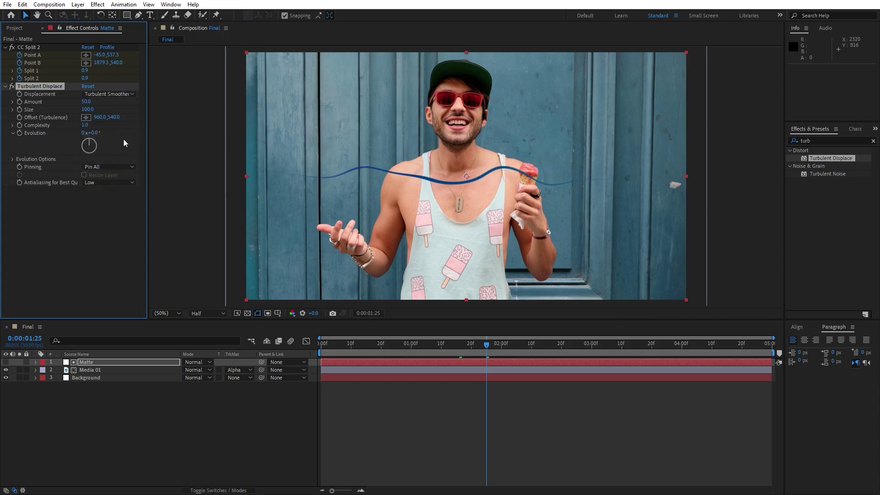
Set Turbulent Displace Amount to 120 and Size to 70, then preview the wavy reveal
left_click_drag(88, 102, 133, 116)
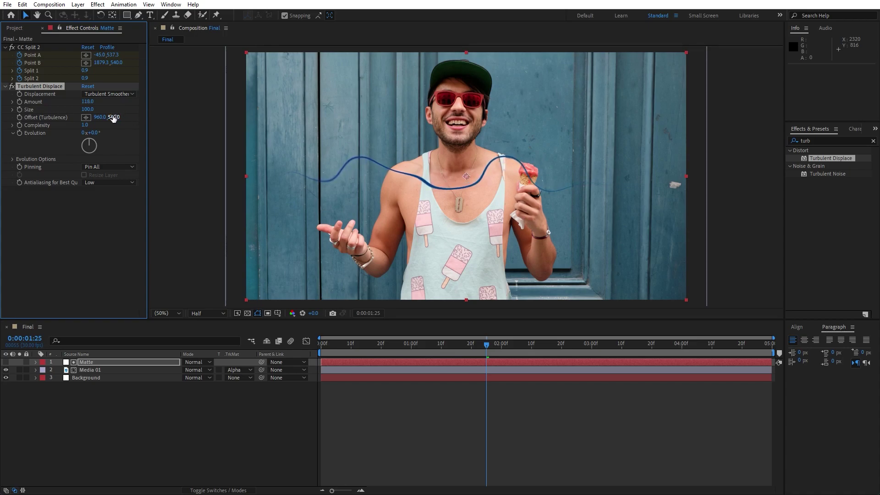
left_click(86, 102)
type("120")
key("Return")
left_click(85, 110)
type("70")
key("Return")
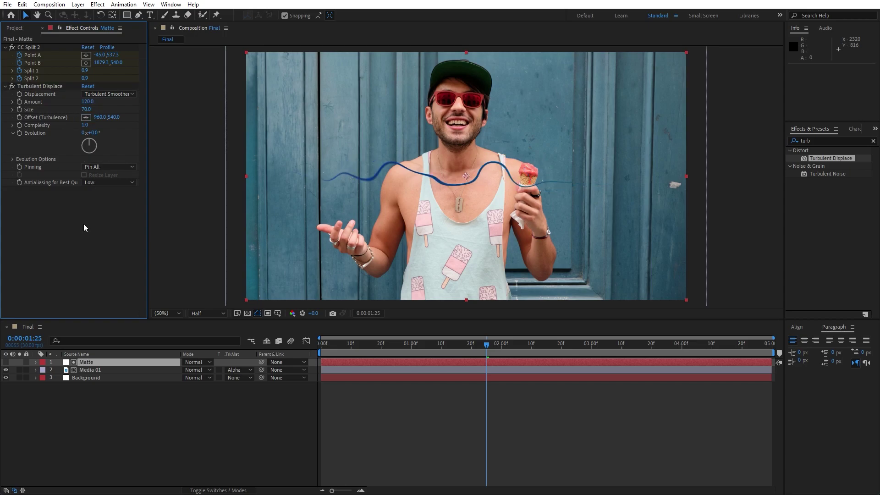
left_click(159, 429)
key("space")
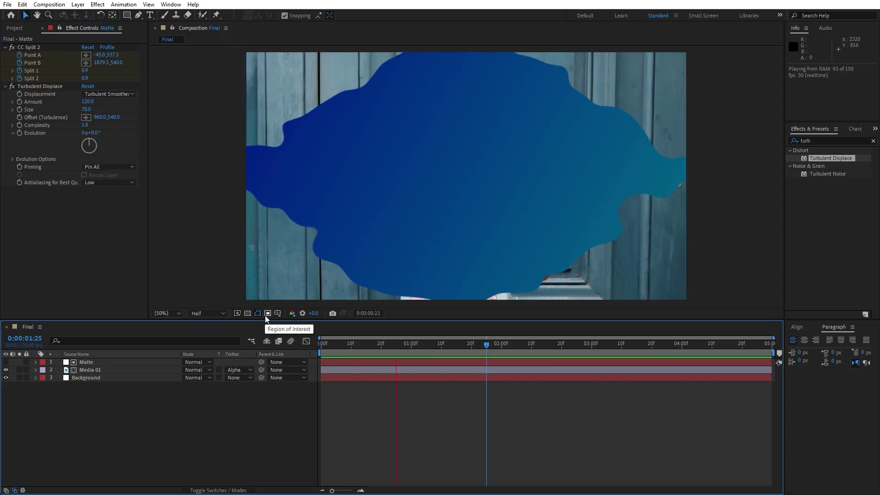
key("space")
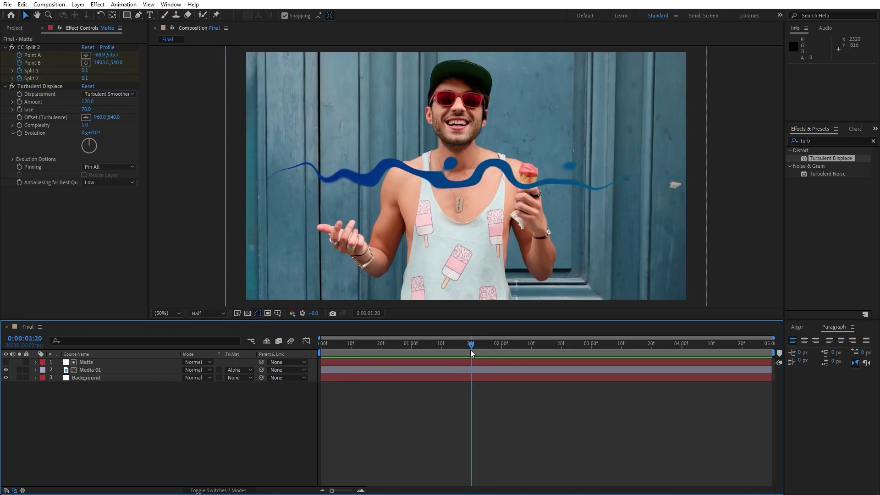
Pre-compose the Matte and Media 01 layers into a pre-comp named 1
left_click(92, 370)
key("ctrl+shift+Up")
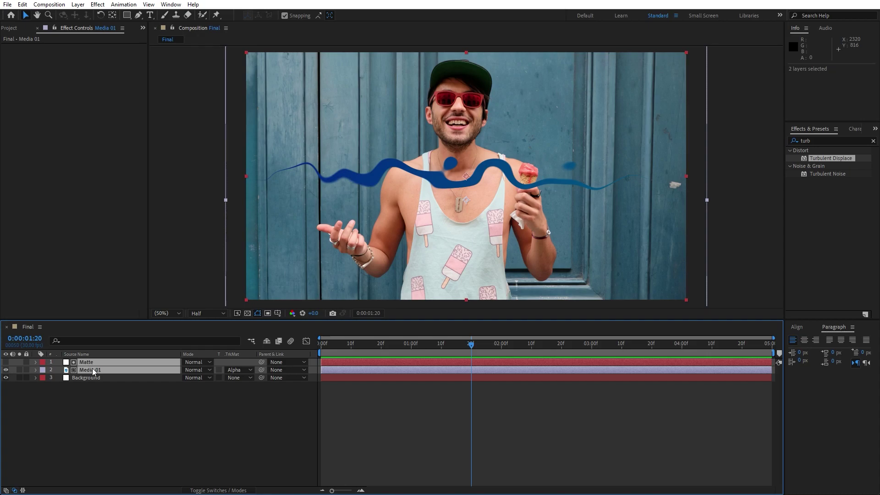
right_click(92, 369)
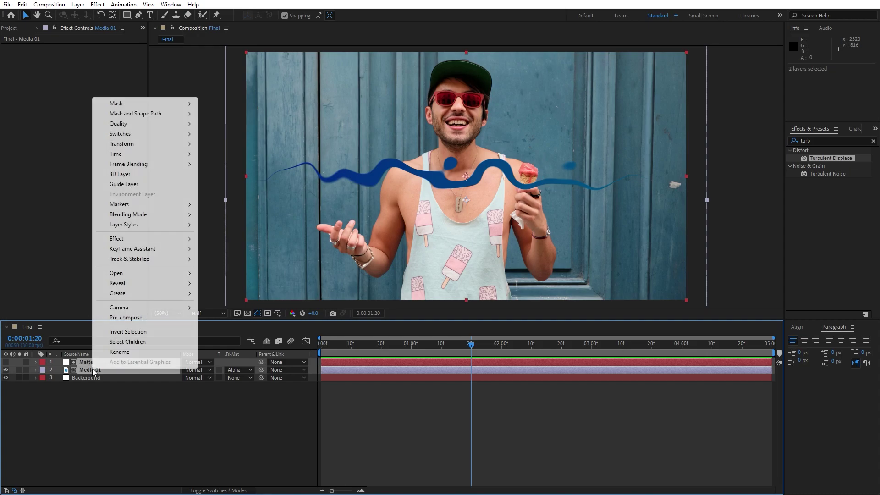
left_click(132, 321)
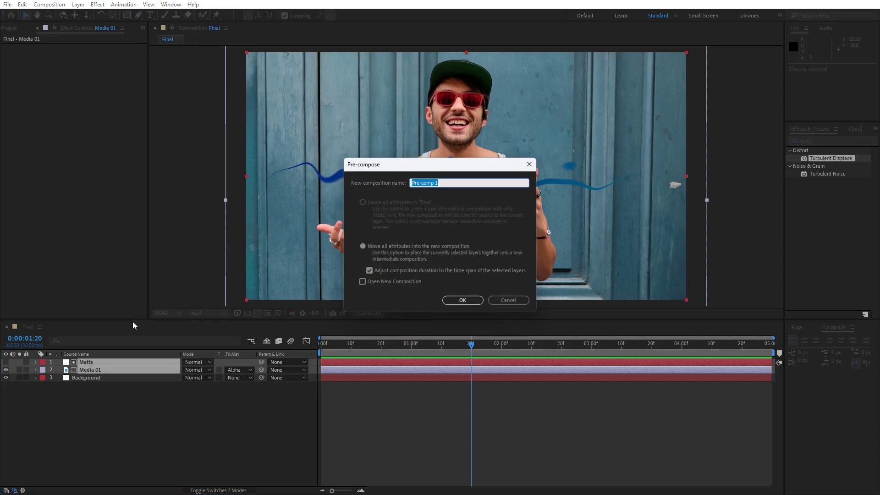
type("1")
left_click(462, 300)
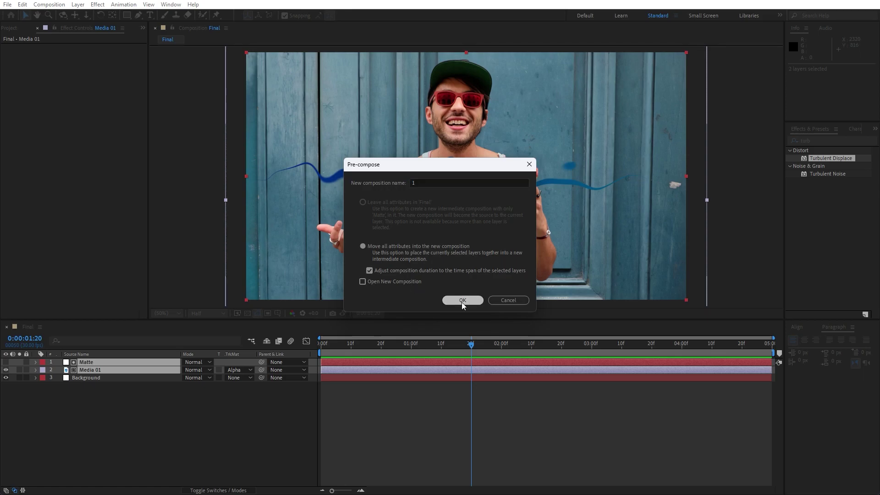
Duplicate the pre-comp layer 1
left_click(80, 394)
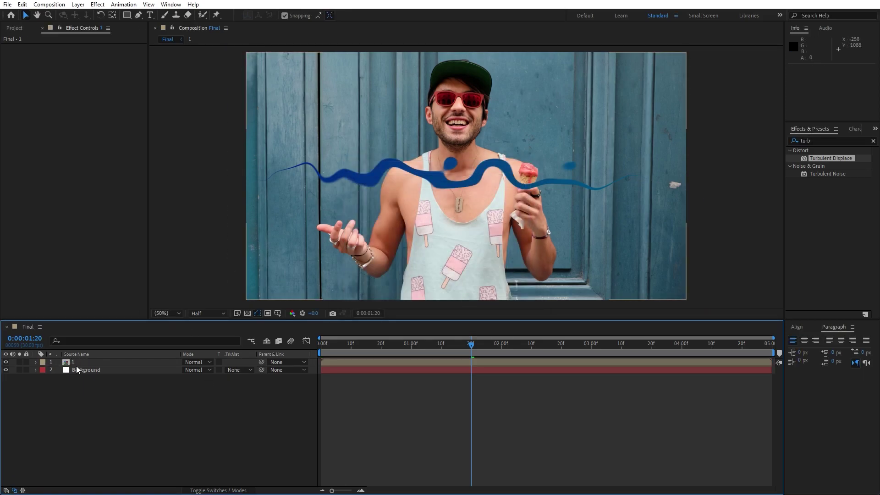
left_click(77, 363)
left_click_drag(332, 490, 344, 491)
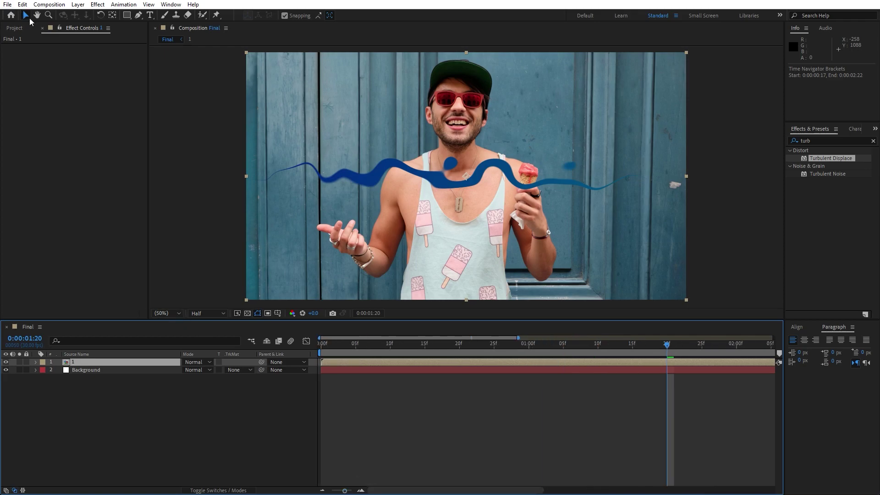
left_click(22, 4)
left_click(74, 125)
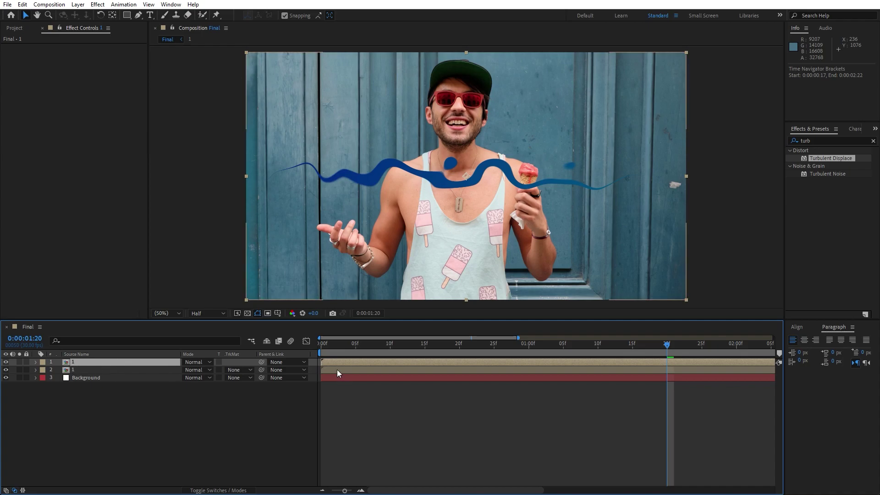
Start the top copy 2 frames later and apply a Fill effect to the lower copy
left_click_drag(332, 362, 348, 362)
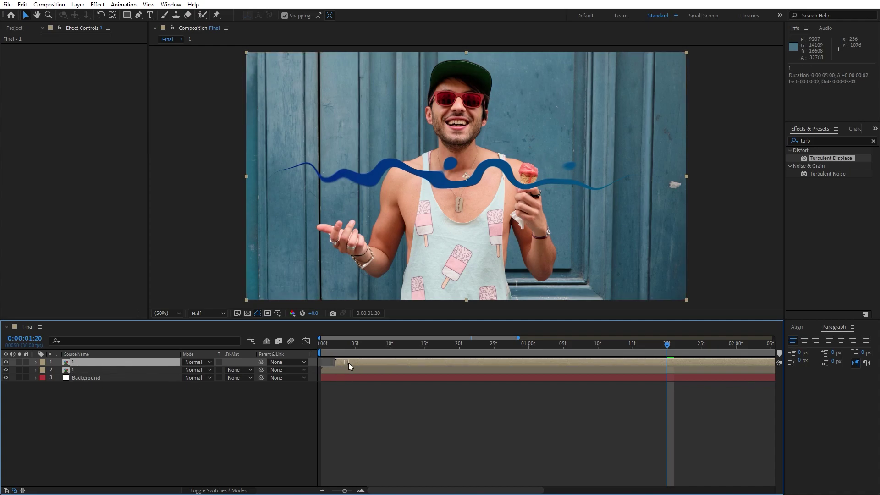
left_click(84, 370)
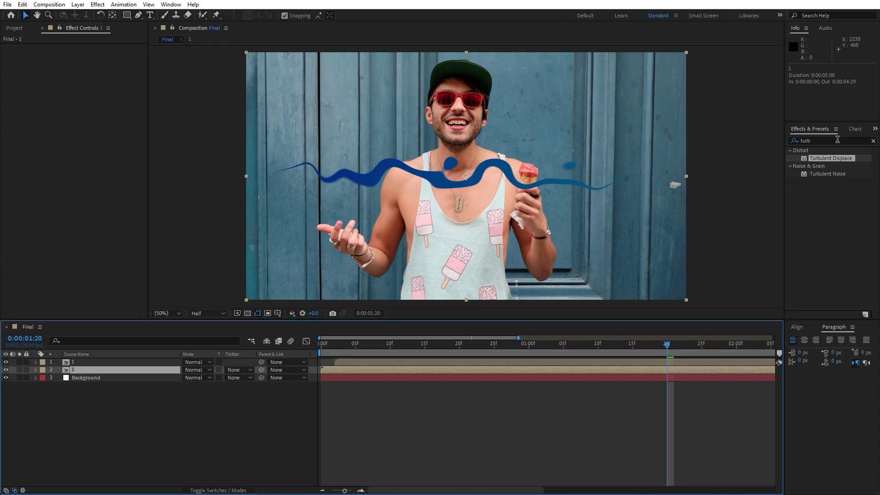
left_click(837, 139)
type("fill")
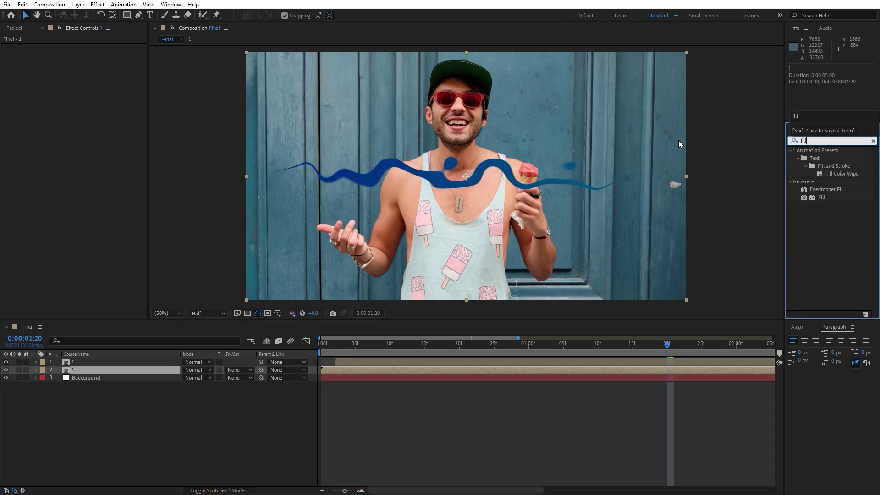
left_click_drag(821, 197, 91, 369)
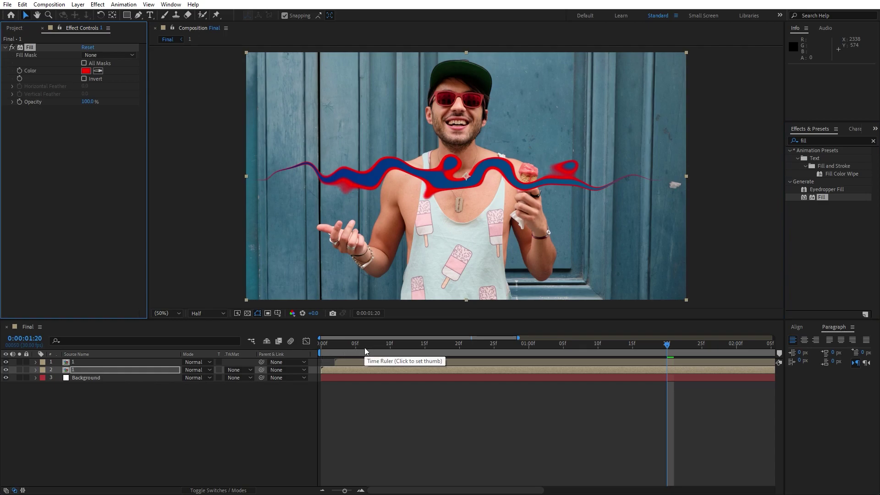
Preview the offset reveal and set the Fill colour to blue 0C00FF
left_click(320, 348)
key("space")
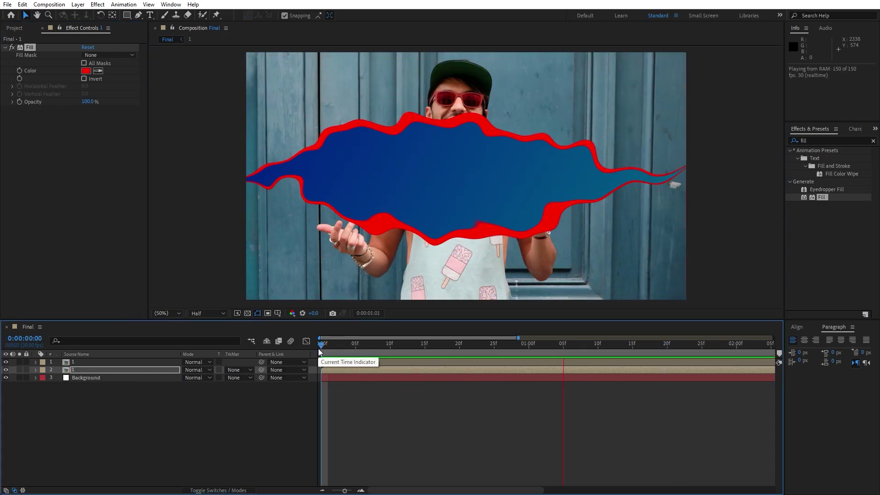
left_click_drag(371, 354, 564, 349)
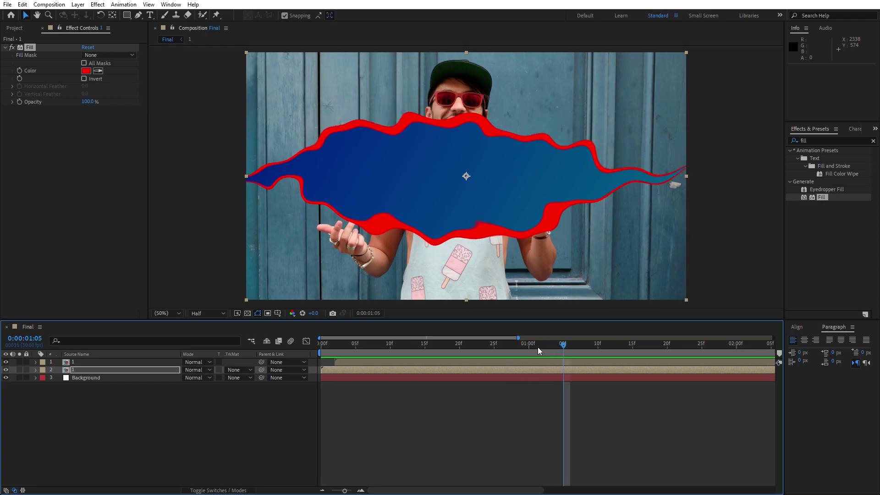
left_click(88, 71)
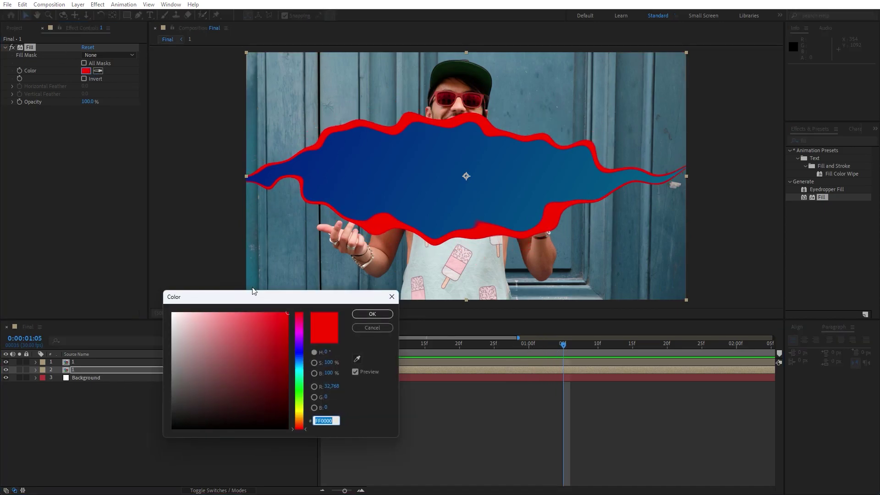
left_click(299, 351)
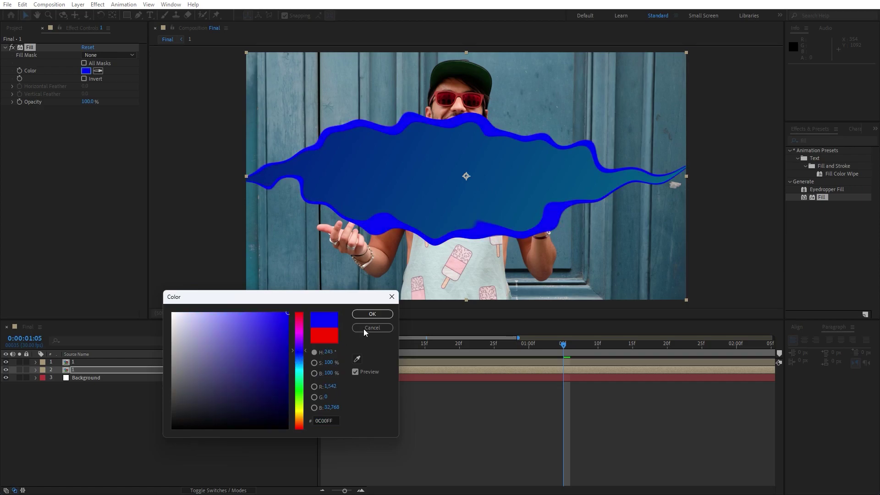
left_click(372, 315)
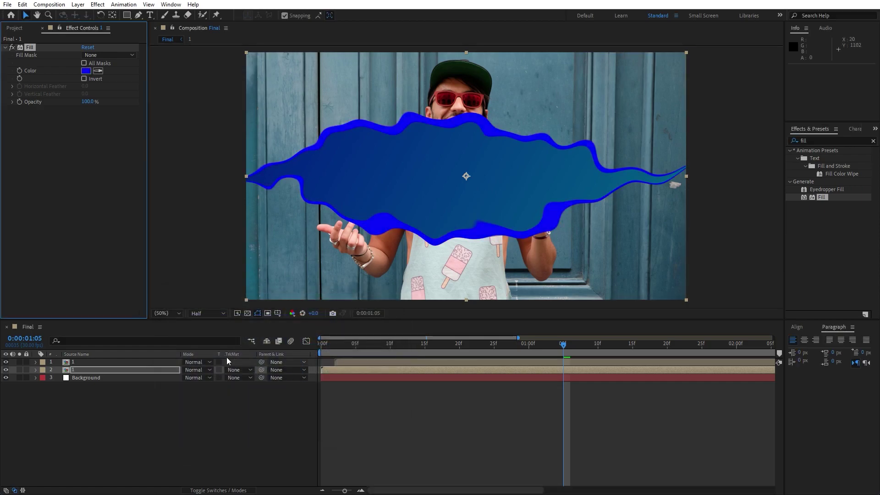
Duplicate the top liquid shape layer and delay the new copy by two frames
left_click(98, 362)
key("ctrl+d")
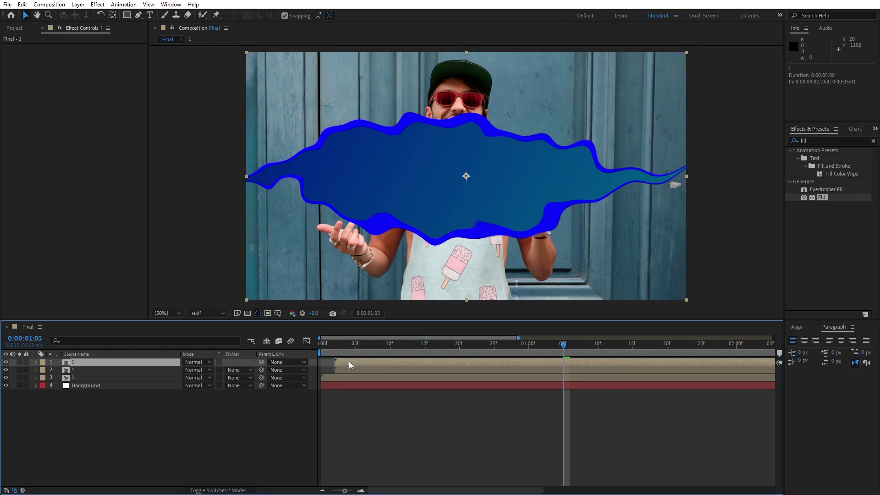
left_click_drag(348, 361, 361, 361)
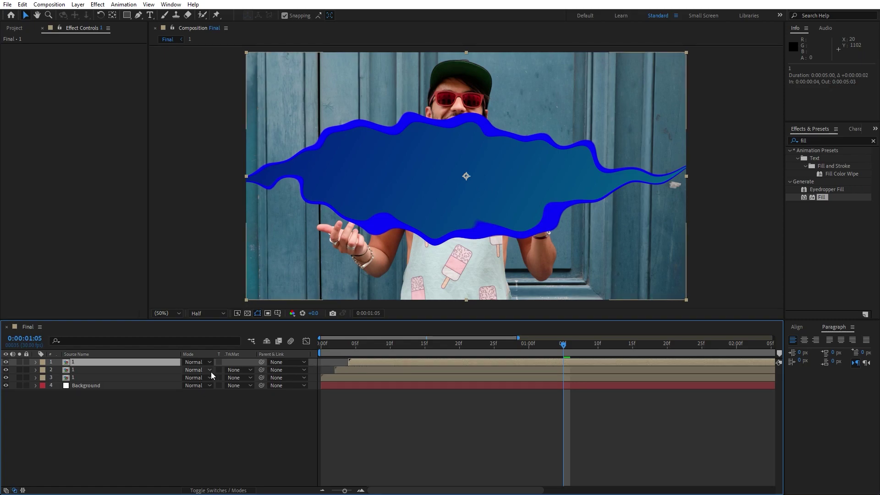
Apply a Fill effect to the second liquid layer with light blue colour 007EFF
left_click(76, 371)
left_click_drag(807, 206, 101, 370)
left_click(86, 72)
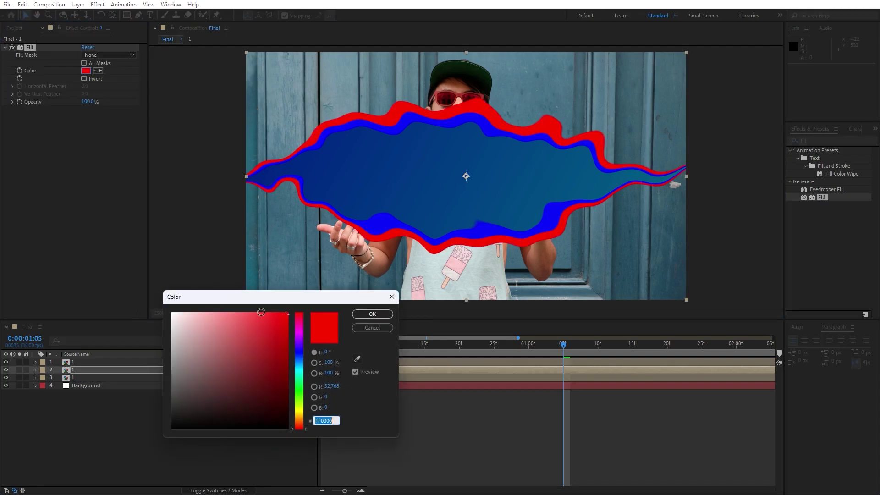
left_click(300, 359)
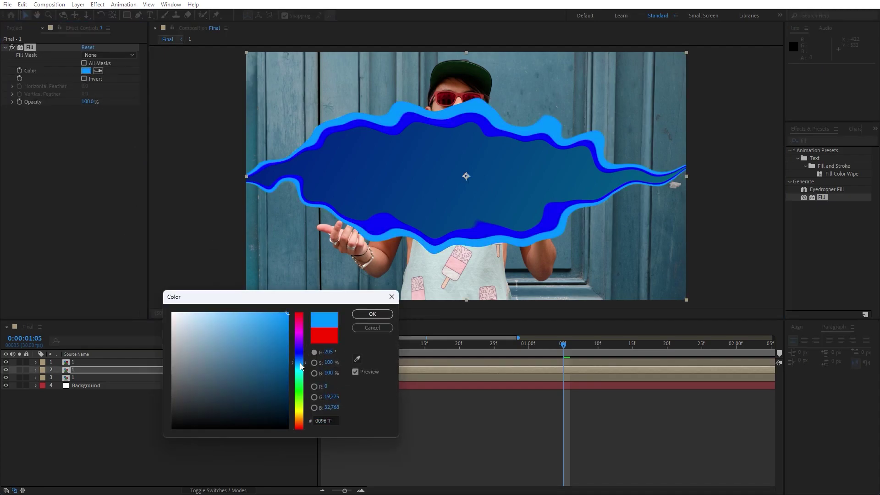
left_click(300, 361)
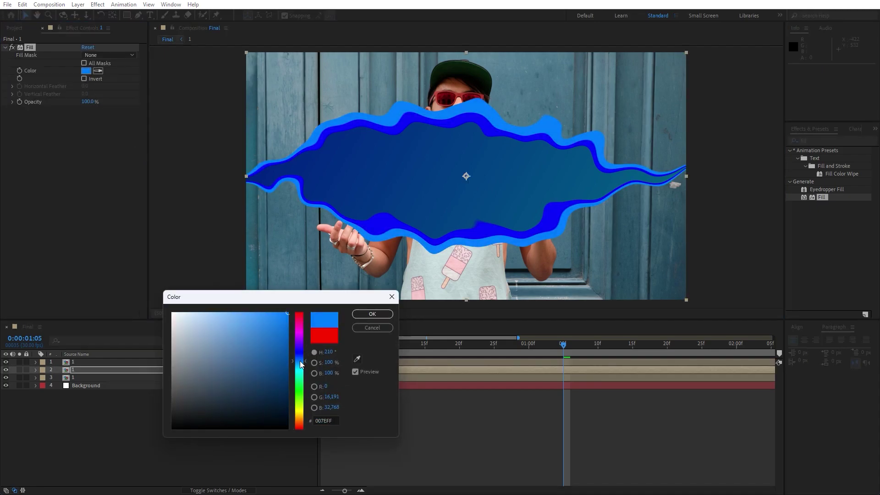
left_click(375, 317)
key("space")
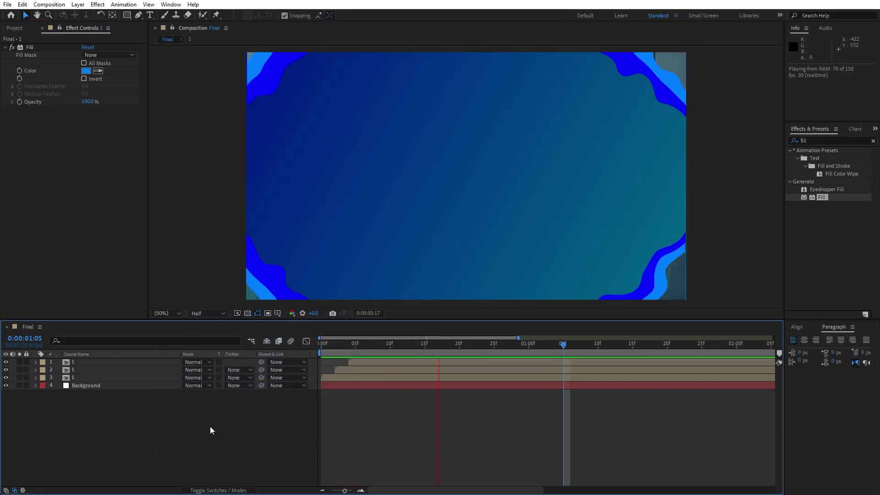
left_click(355, 345)
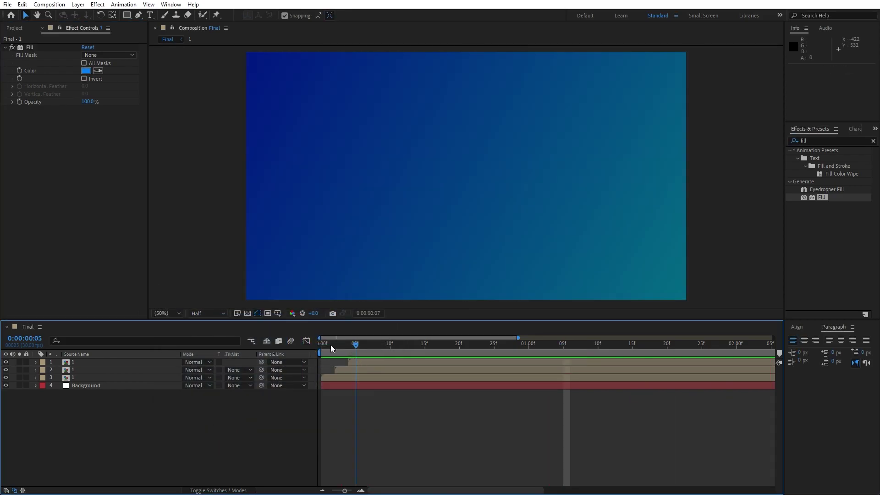
key("space")
left_click(419, 345)
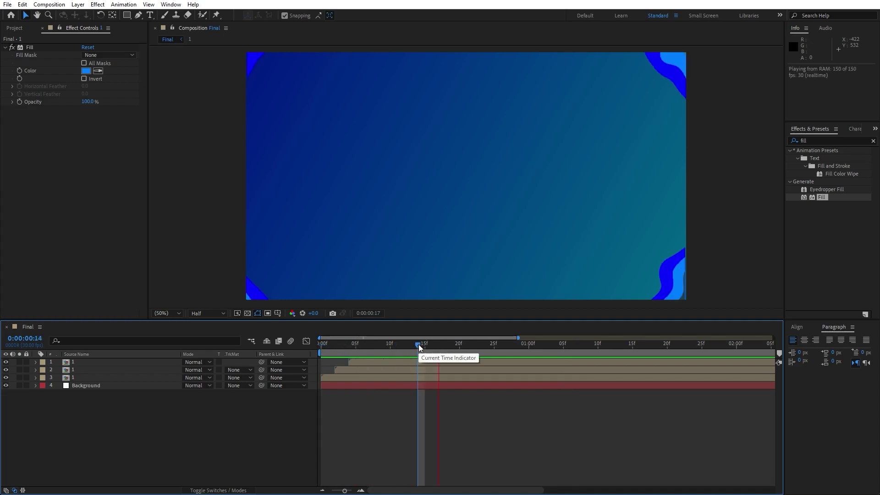
mouse_move(419, 347)
left_mouse_down()
mouse_move(382, 348)
mouse_move(494, 348)
left_mouse_up()
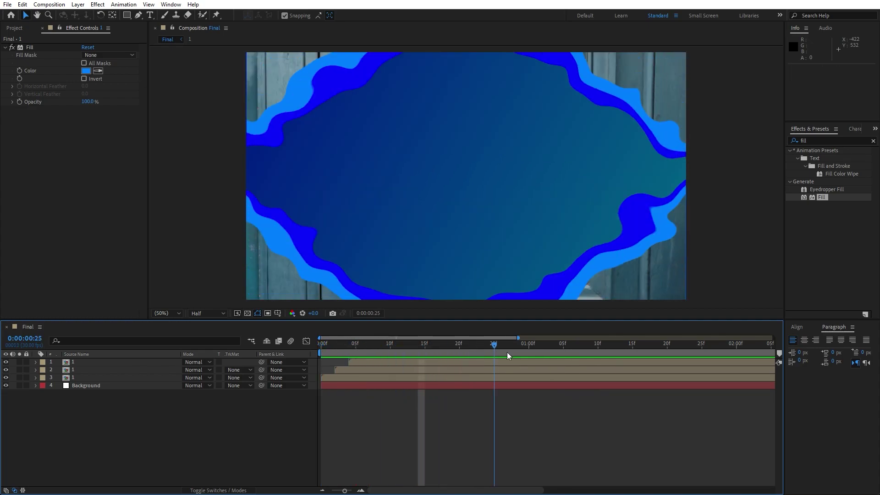
left_click(568, 352)
left_click(78, 377)
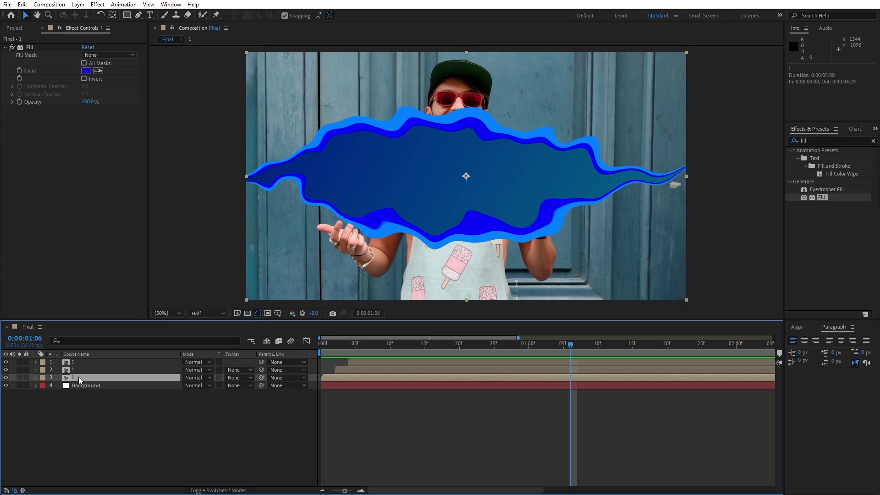
In precomp 1, show the Matte's CC Split 2 keyframes at the first frame
double_click(76, 377)
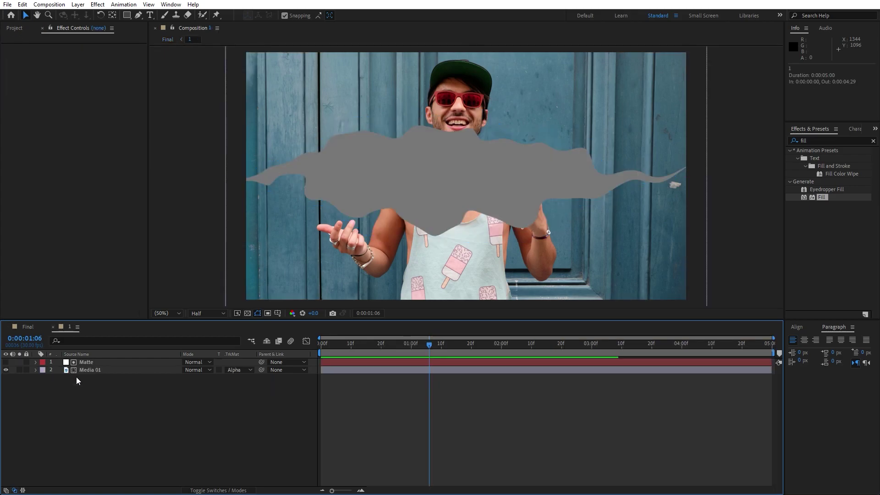
left_click(91, 363)
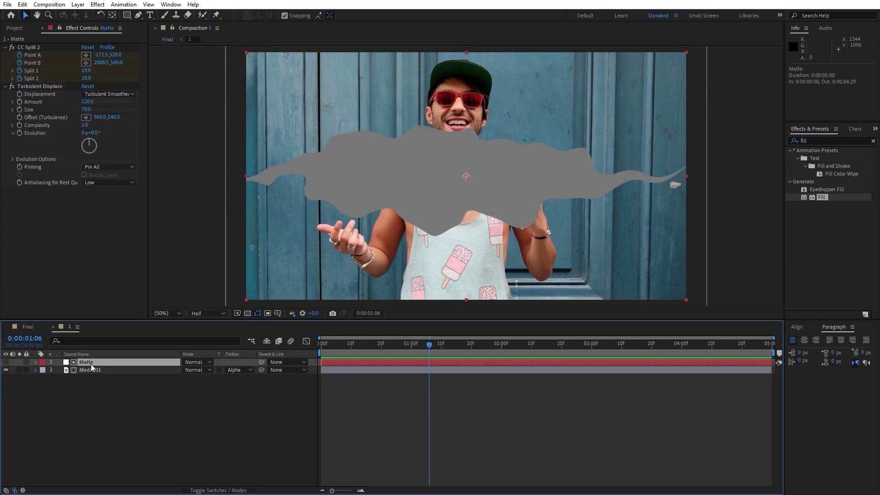
left_click(100, 131)
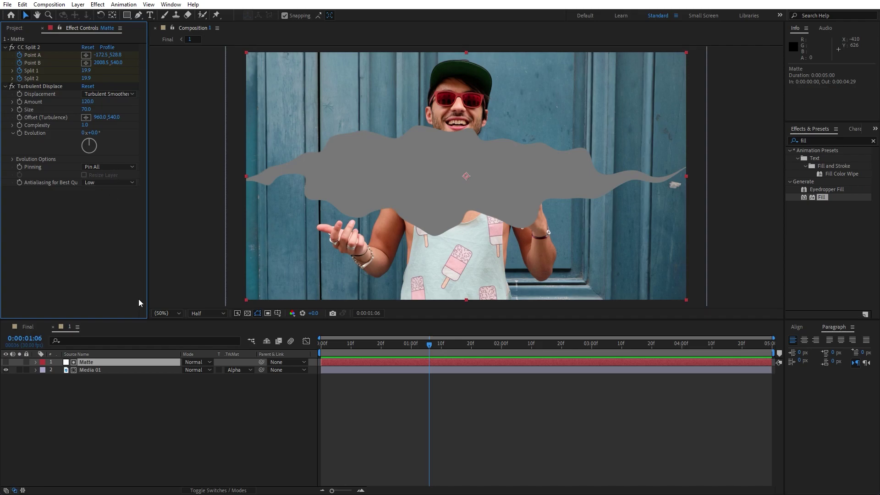
left_click(30, 46)
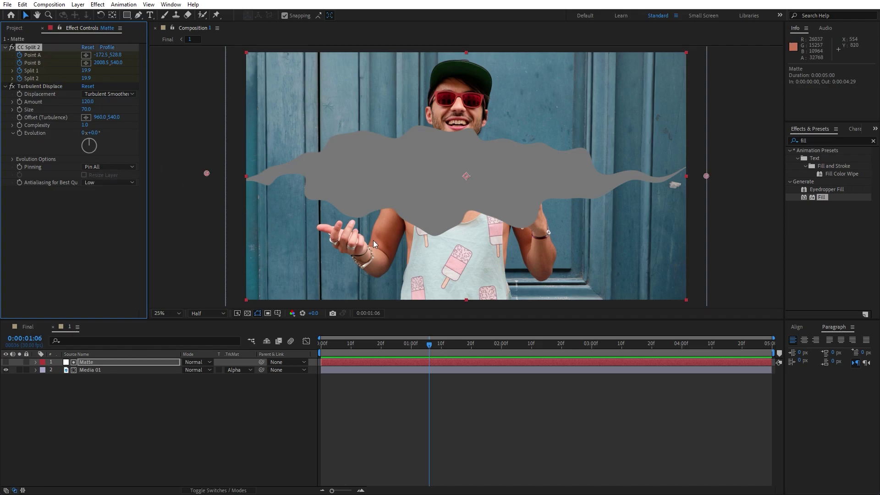
key("comma")
key("comma")
key("u")
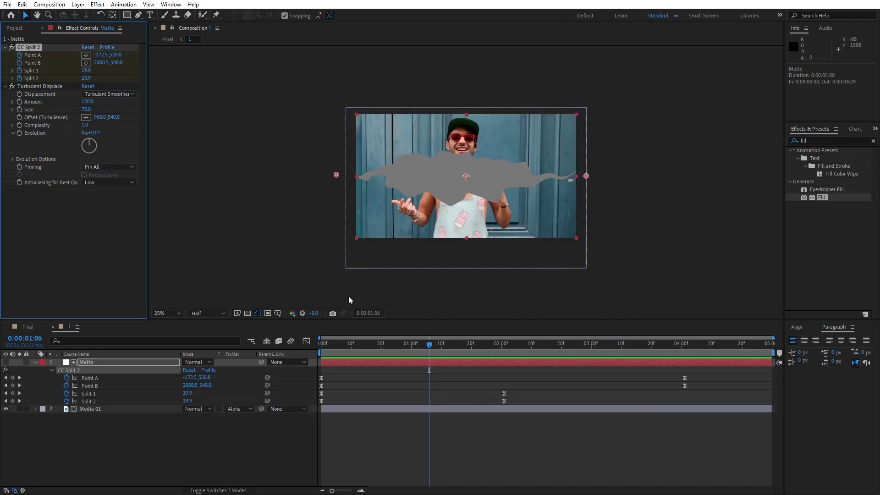
key("Home")
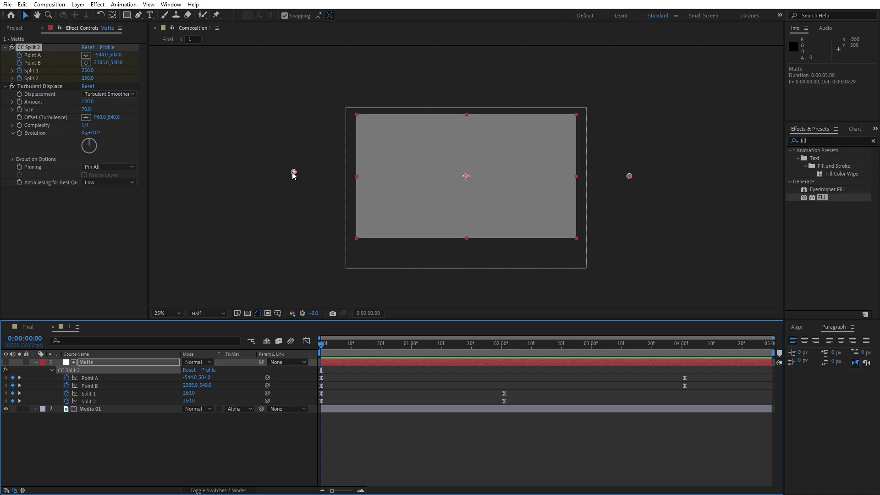
Move split Point A to -300,1268 and Point B to 2237,-204, then go back to Final
left_click_drag(293, 176, 322, 261)
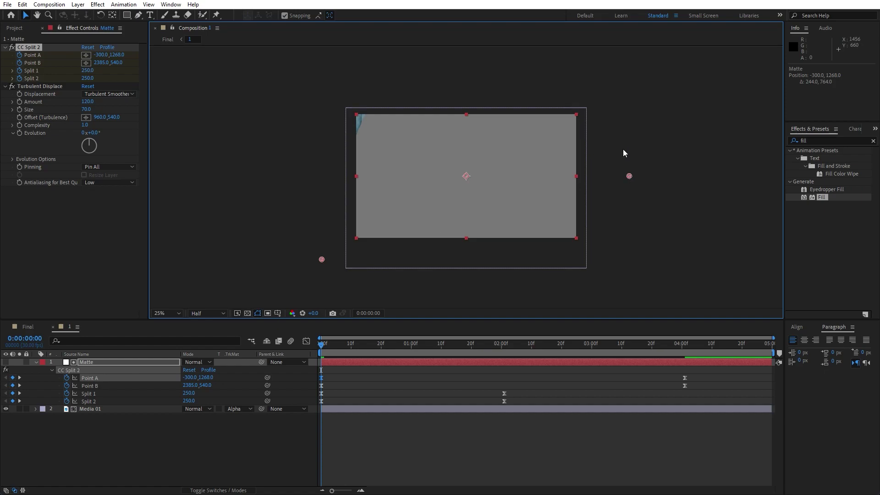
left_click_drag(629, 176, 612, 91)
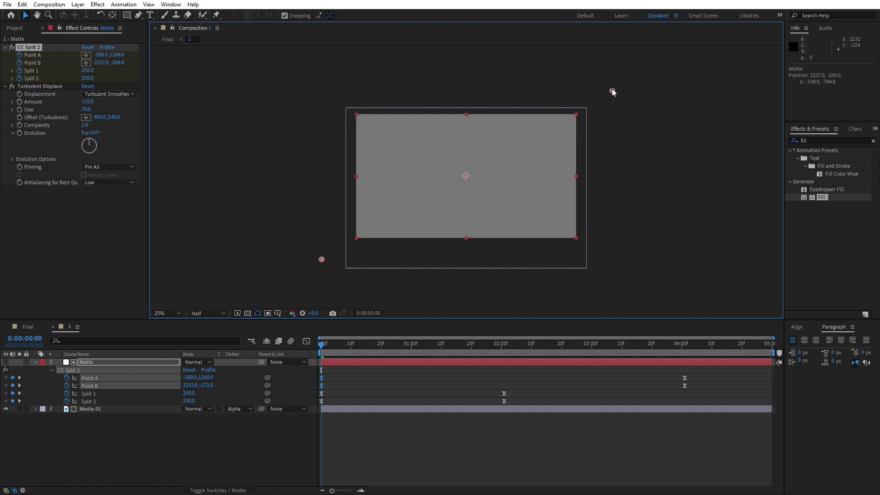
left_click(28, 326)
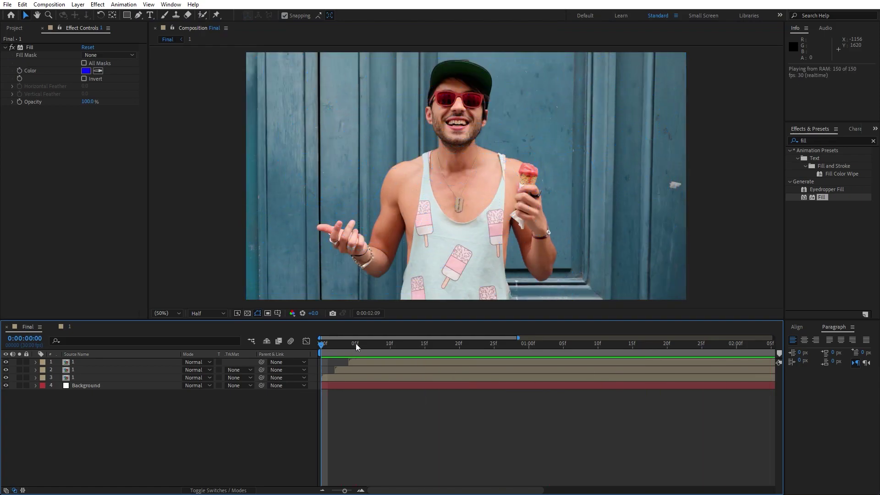
left_click_drag(356, 343, 577, 343)
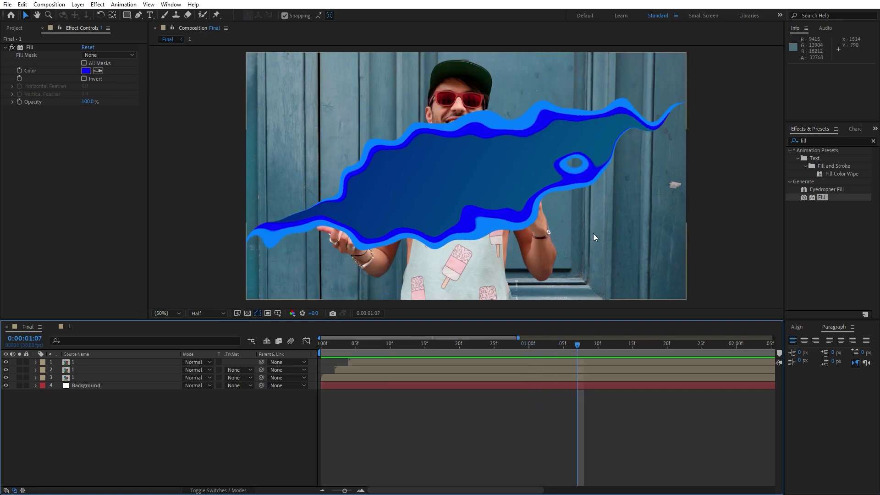
In precomp 1, set the Matte's Turbulent Displace to Bulge with Amount about 196
double_click(75, 372)
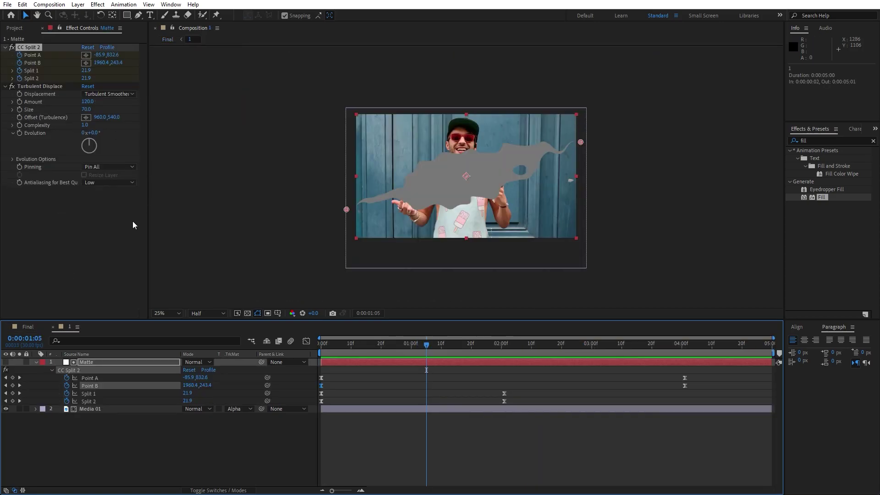
left_click(106, 93)
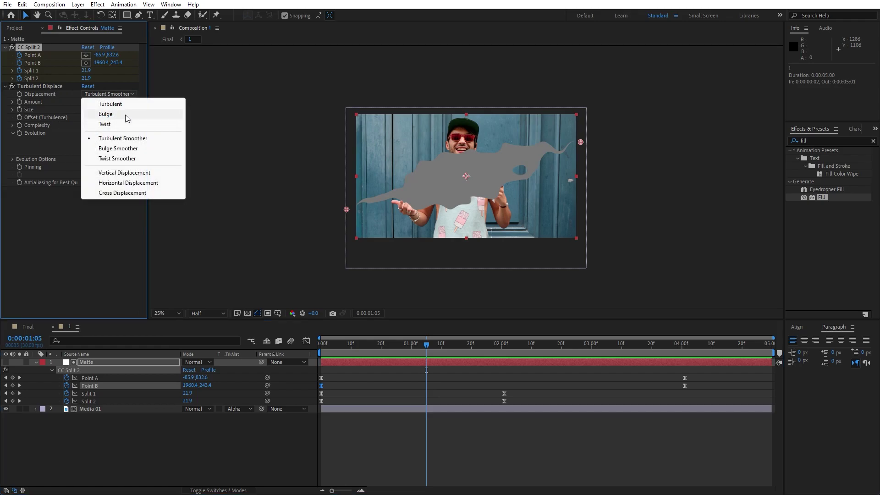
left_click(127, 117)
mouse_move(98, 101)
left_mouse_down()
mouse_move(124, 101)
mouse_move(87, 109)
left_mouse_up()
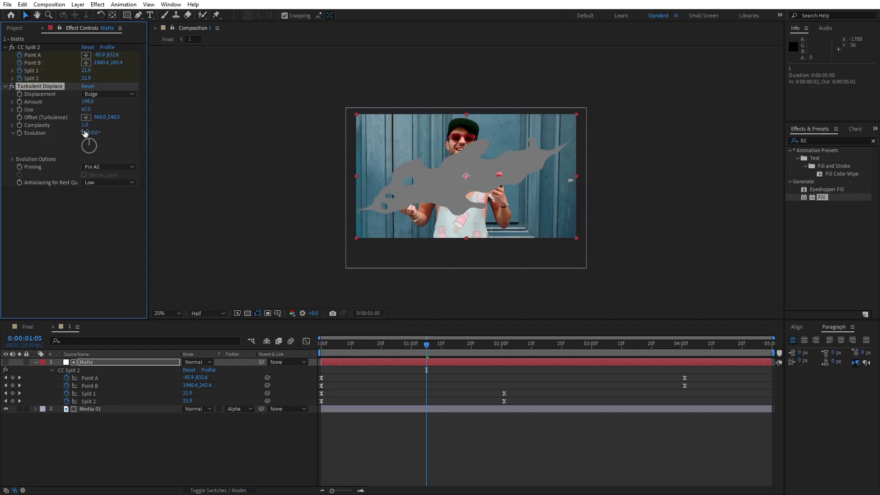
Collapse the Matte layer, then play and scrub the Final comp's bulging liquid reveal
left_click(36, 362)
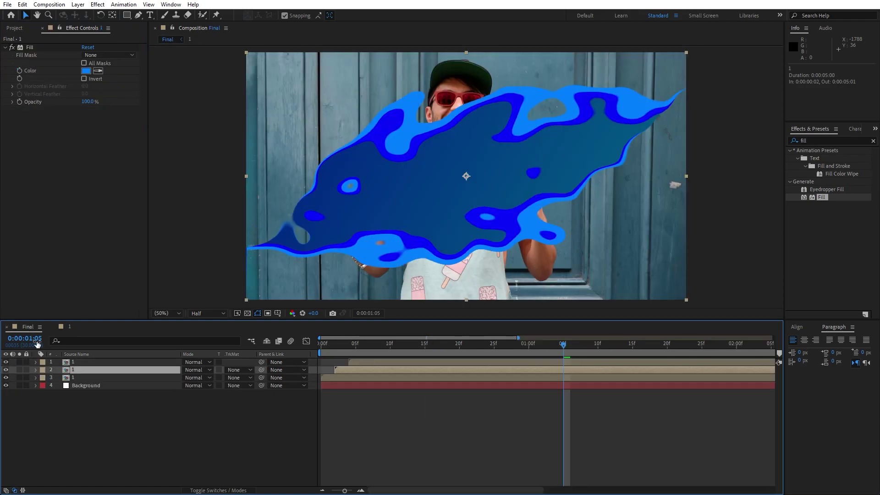
left_click(134, 418)
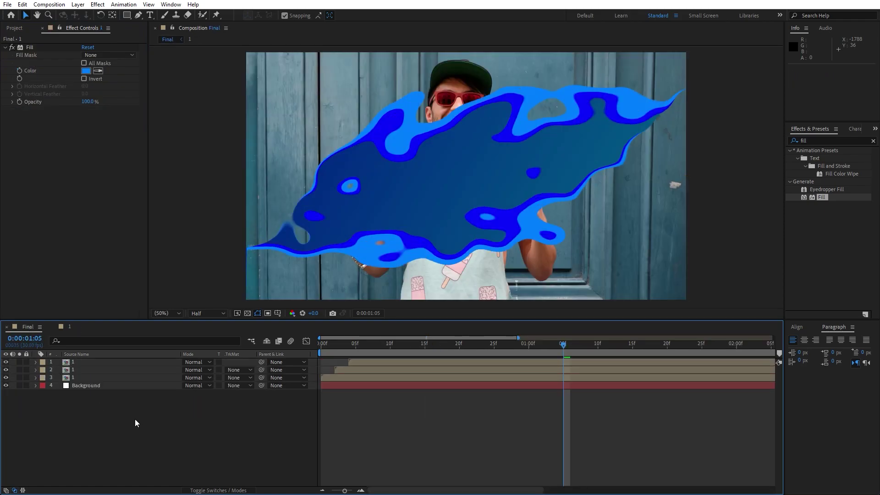
key("space")
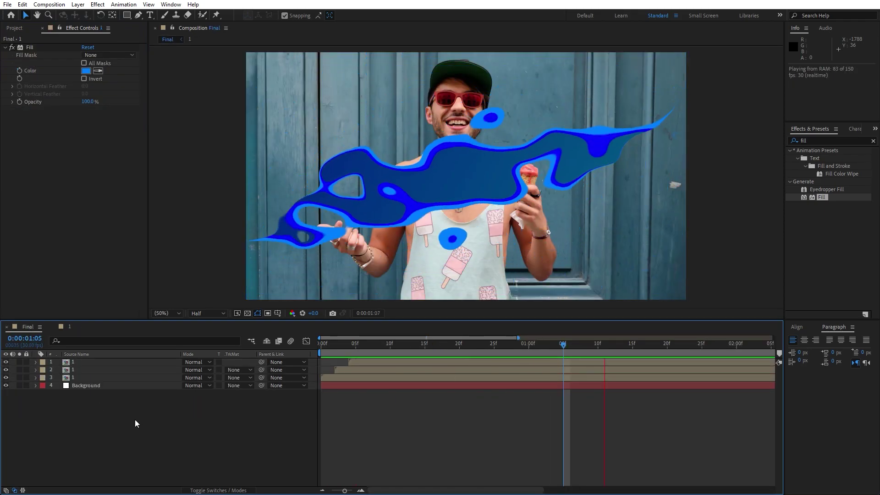
mouse_move(392, 343)
left_mouse_down()
mouse_move(674, 347)
mouse_move(610, 350)
left_mouse_up()
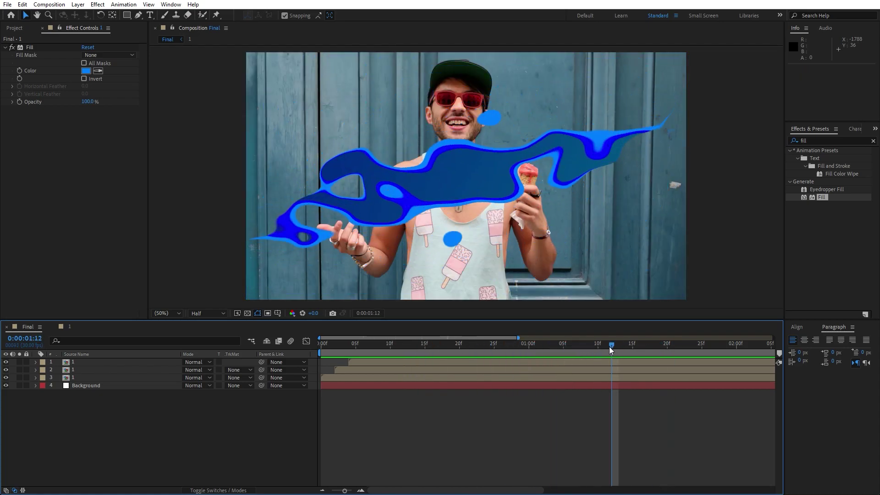